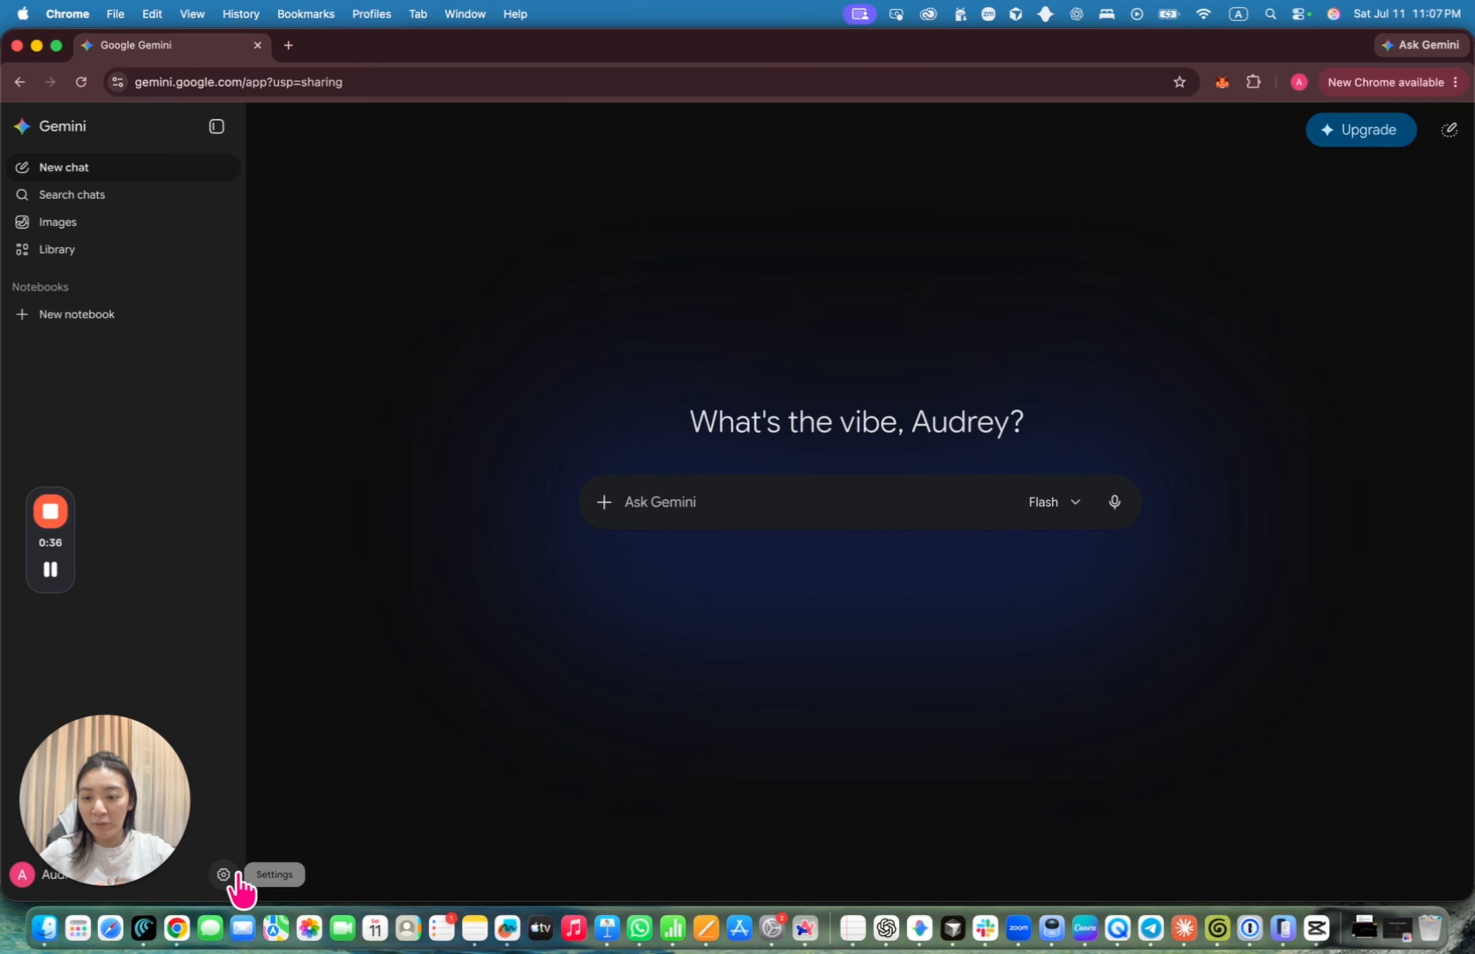
Open the Gems page from the Settings menu at the bottom of the sidebar
click(224, 875)
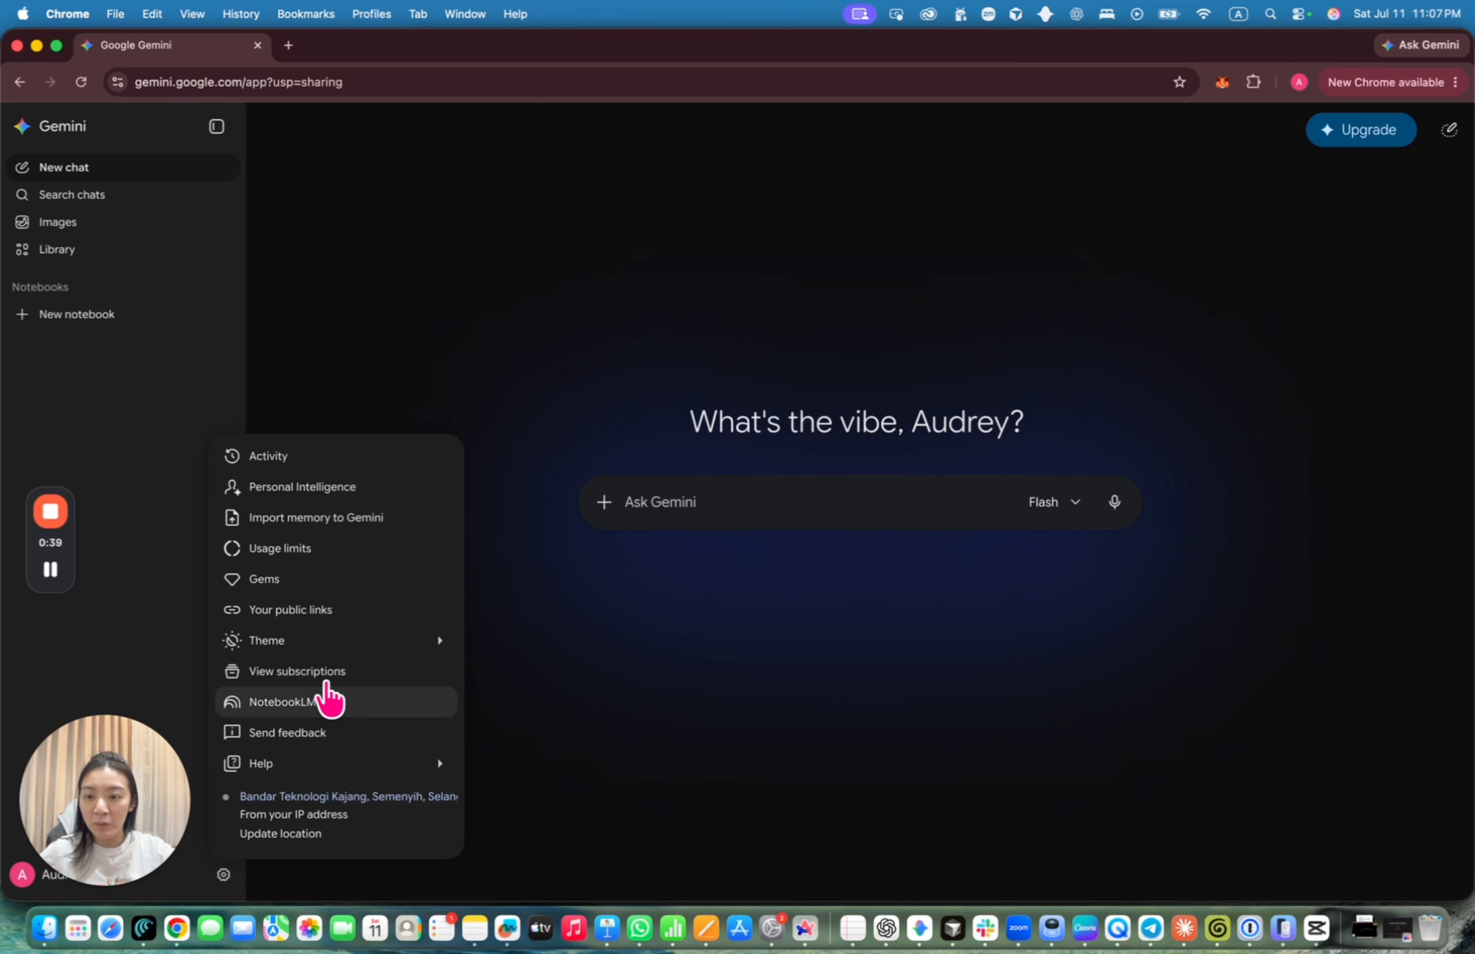
click(381, 274)
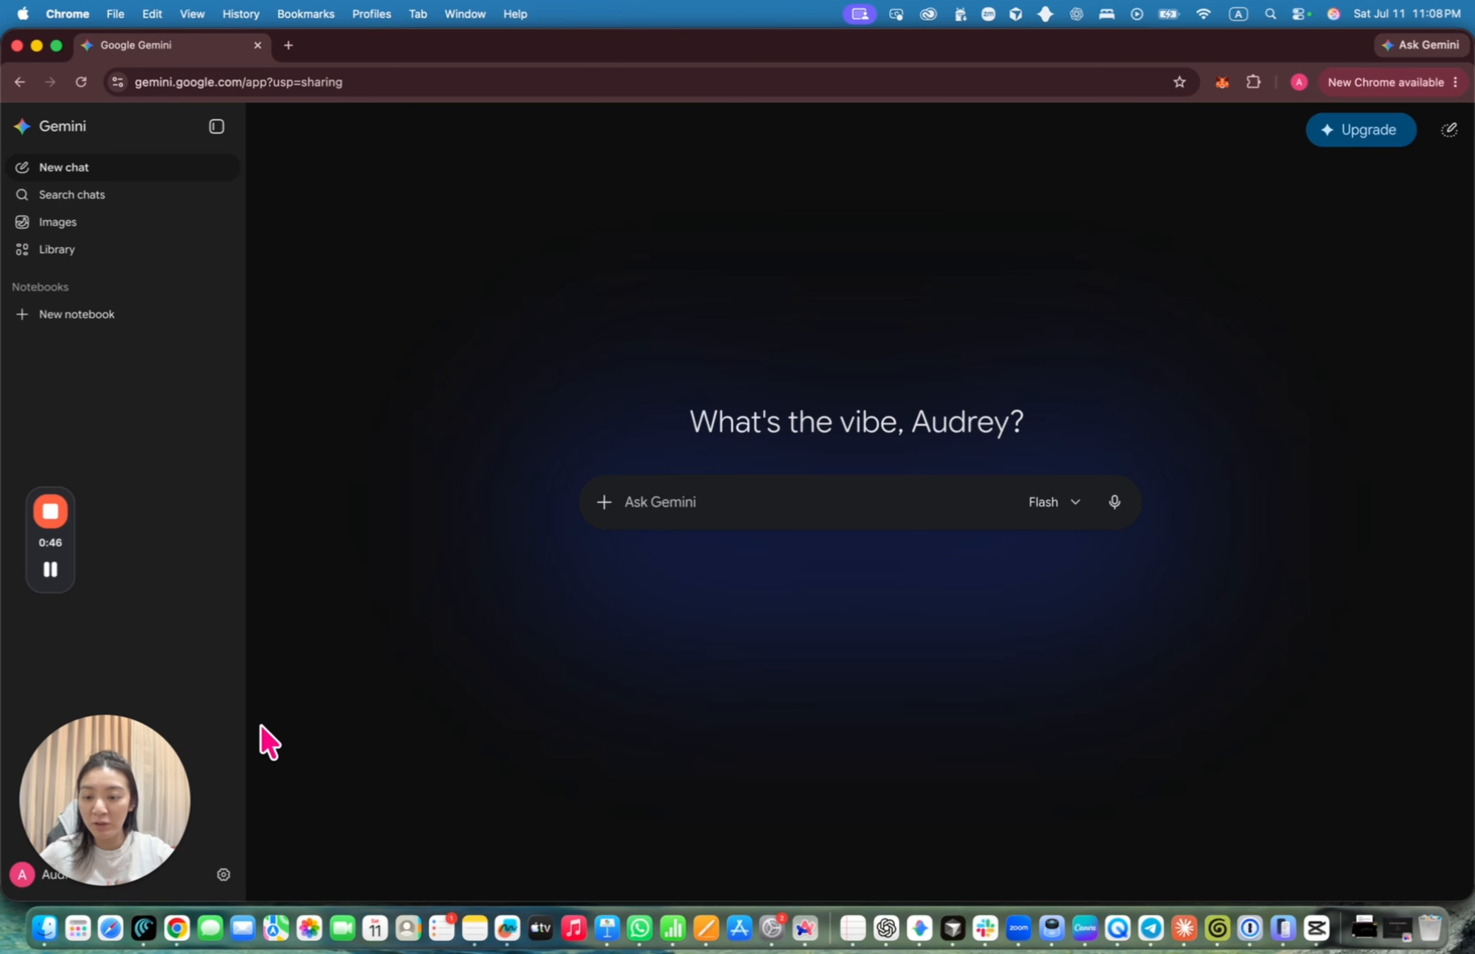
click(224, 875)
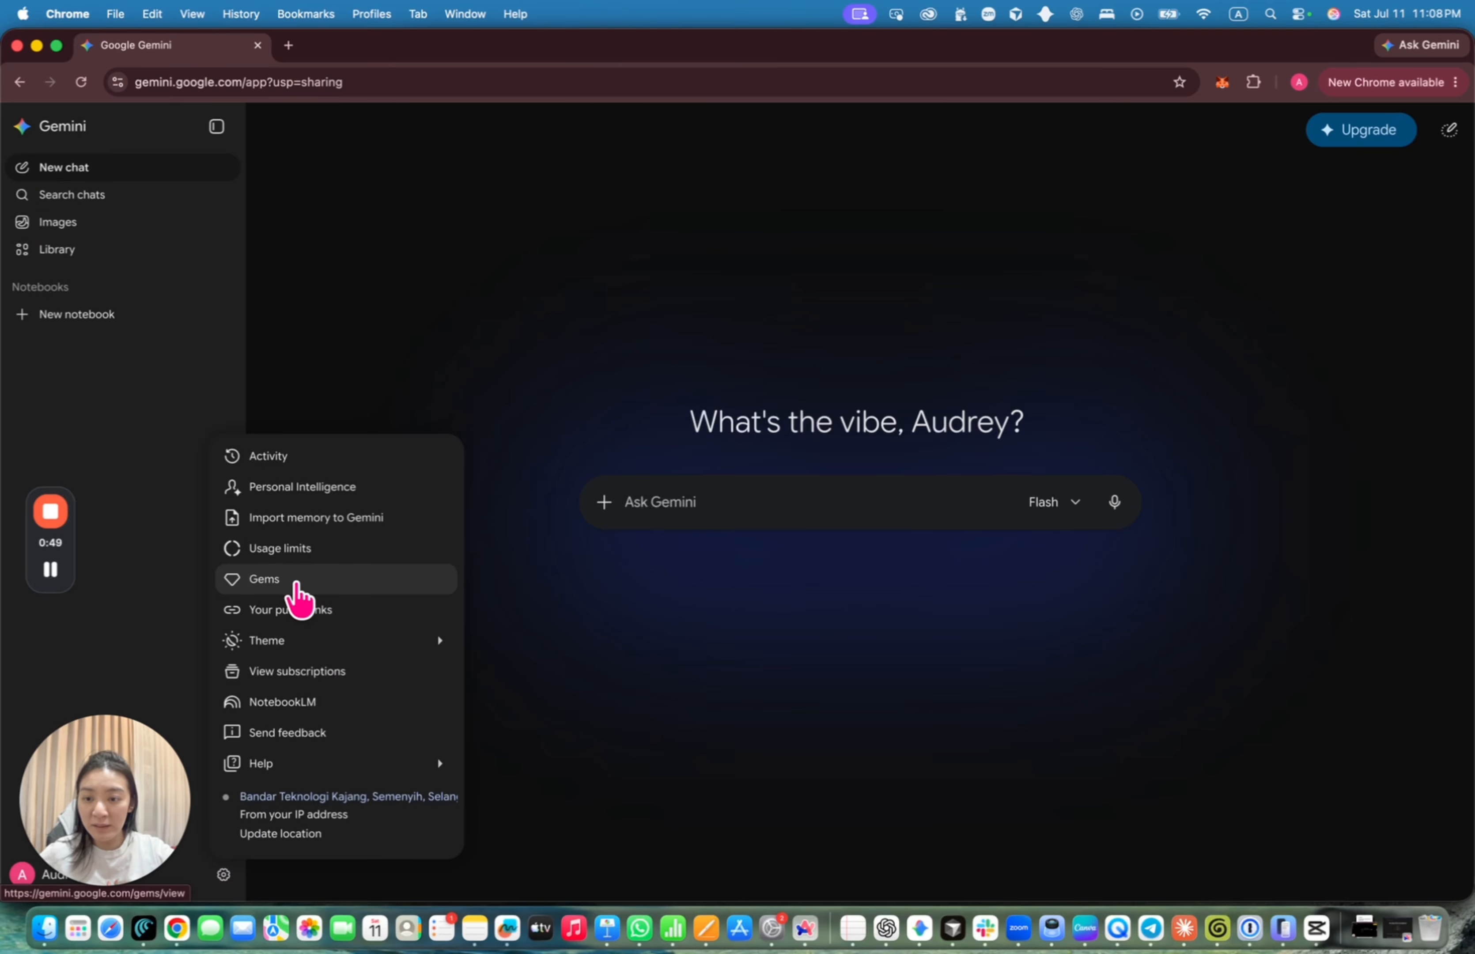
click(293, 582)
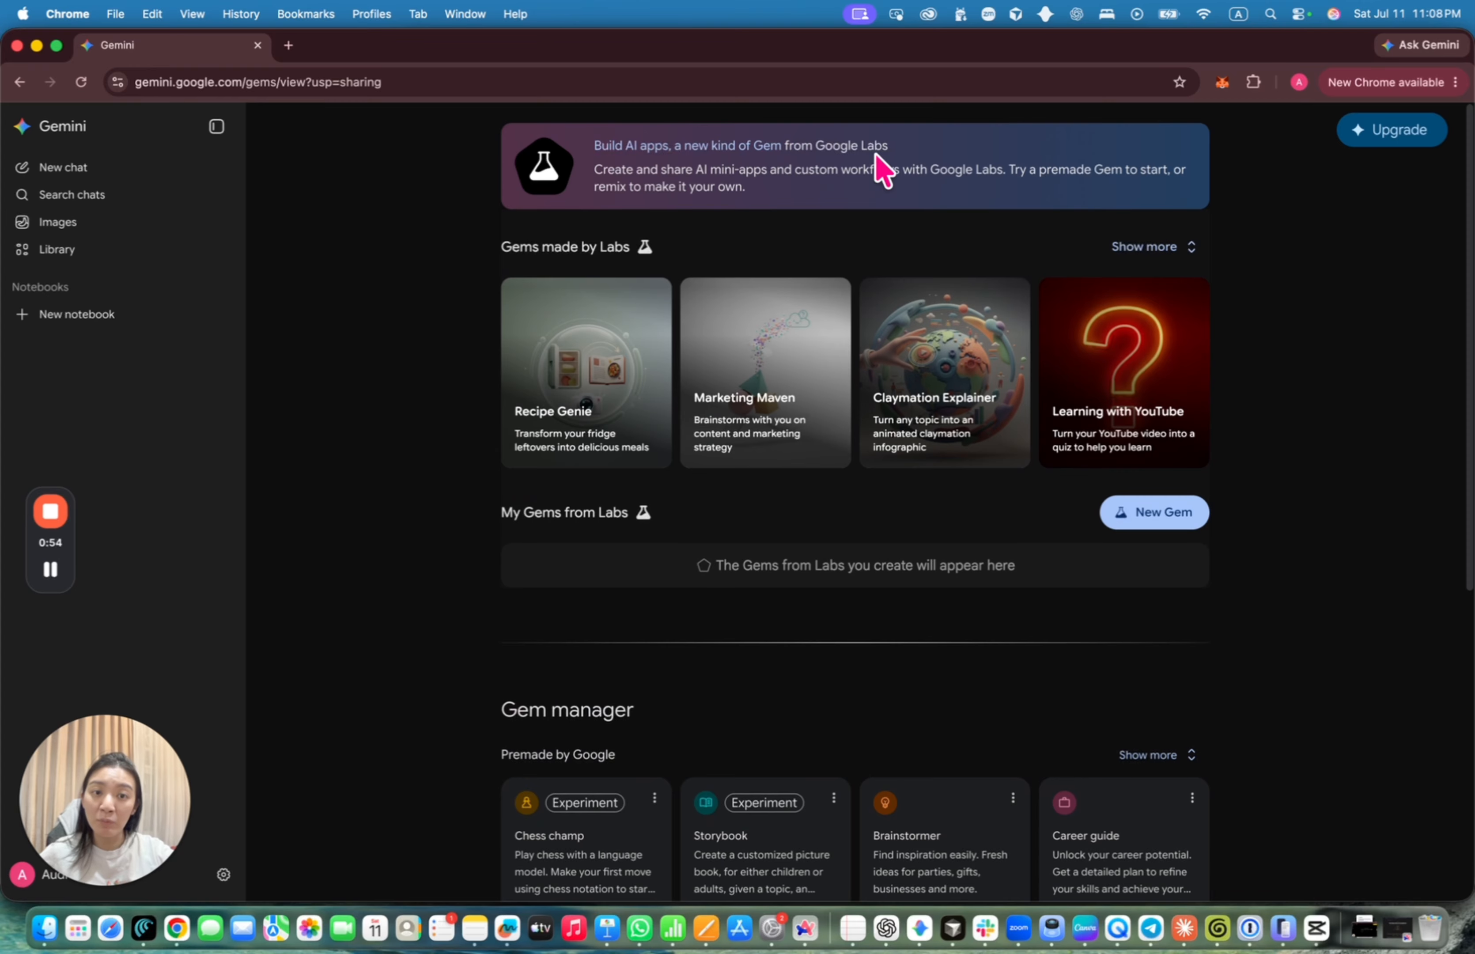
Scroll the Gems page down to the shared Prompt Master Gem and back up
scroll(626, 557, down, 5)
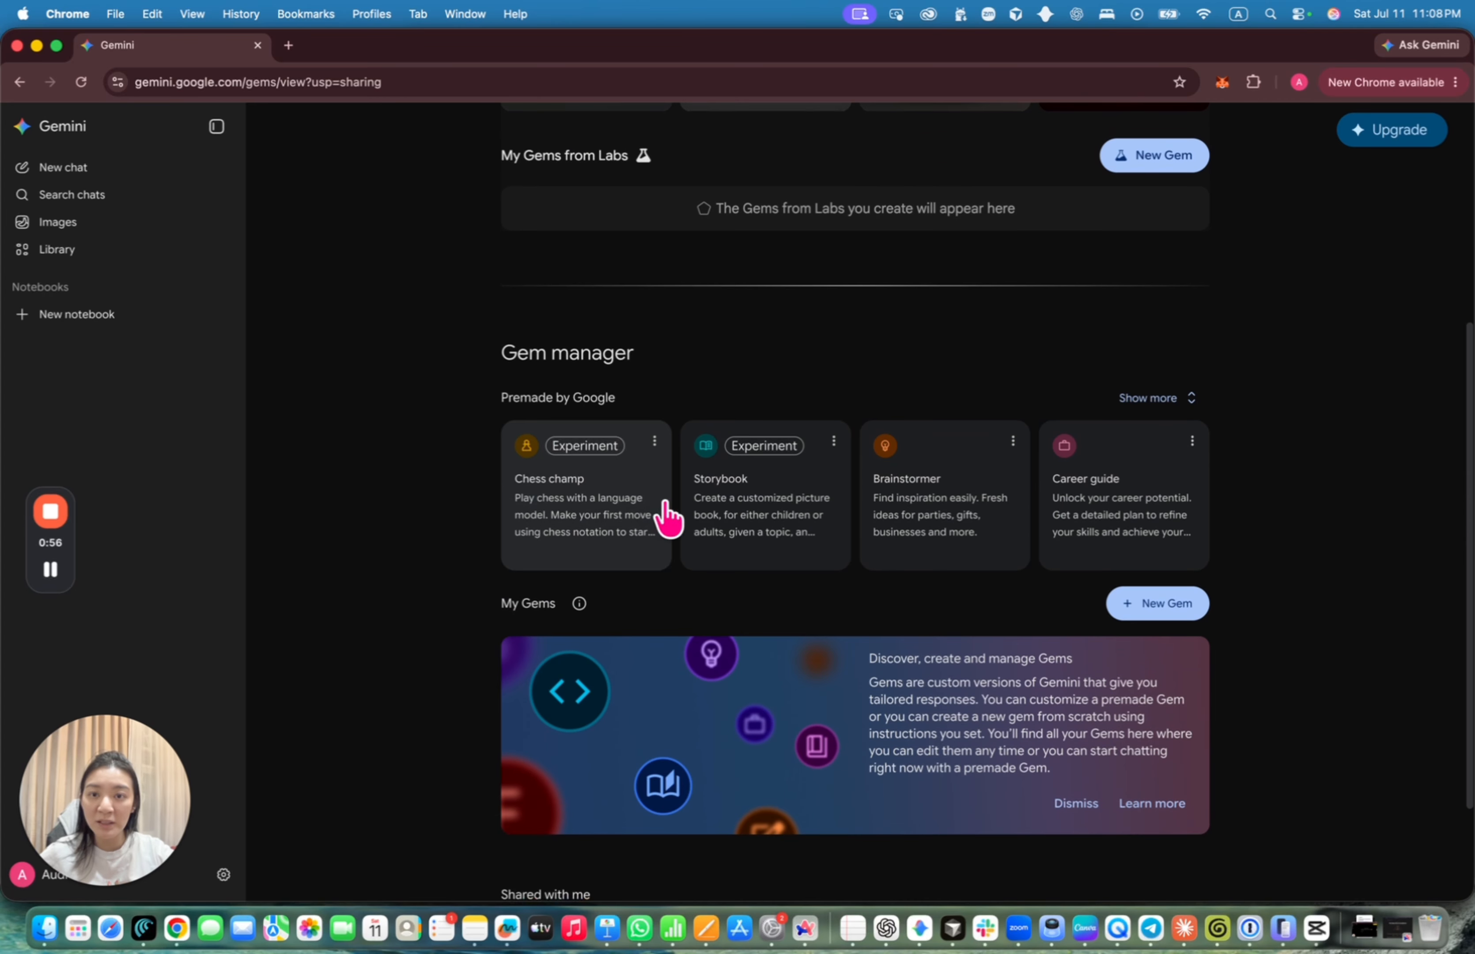
scroll(569, 571, down, 3)
scroll(569, 570, up, 9)
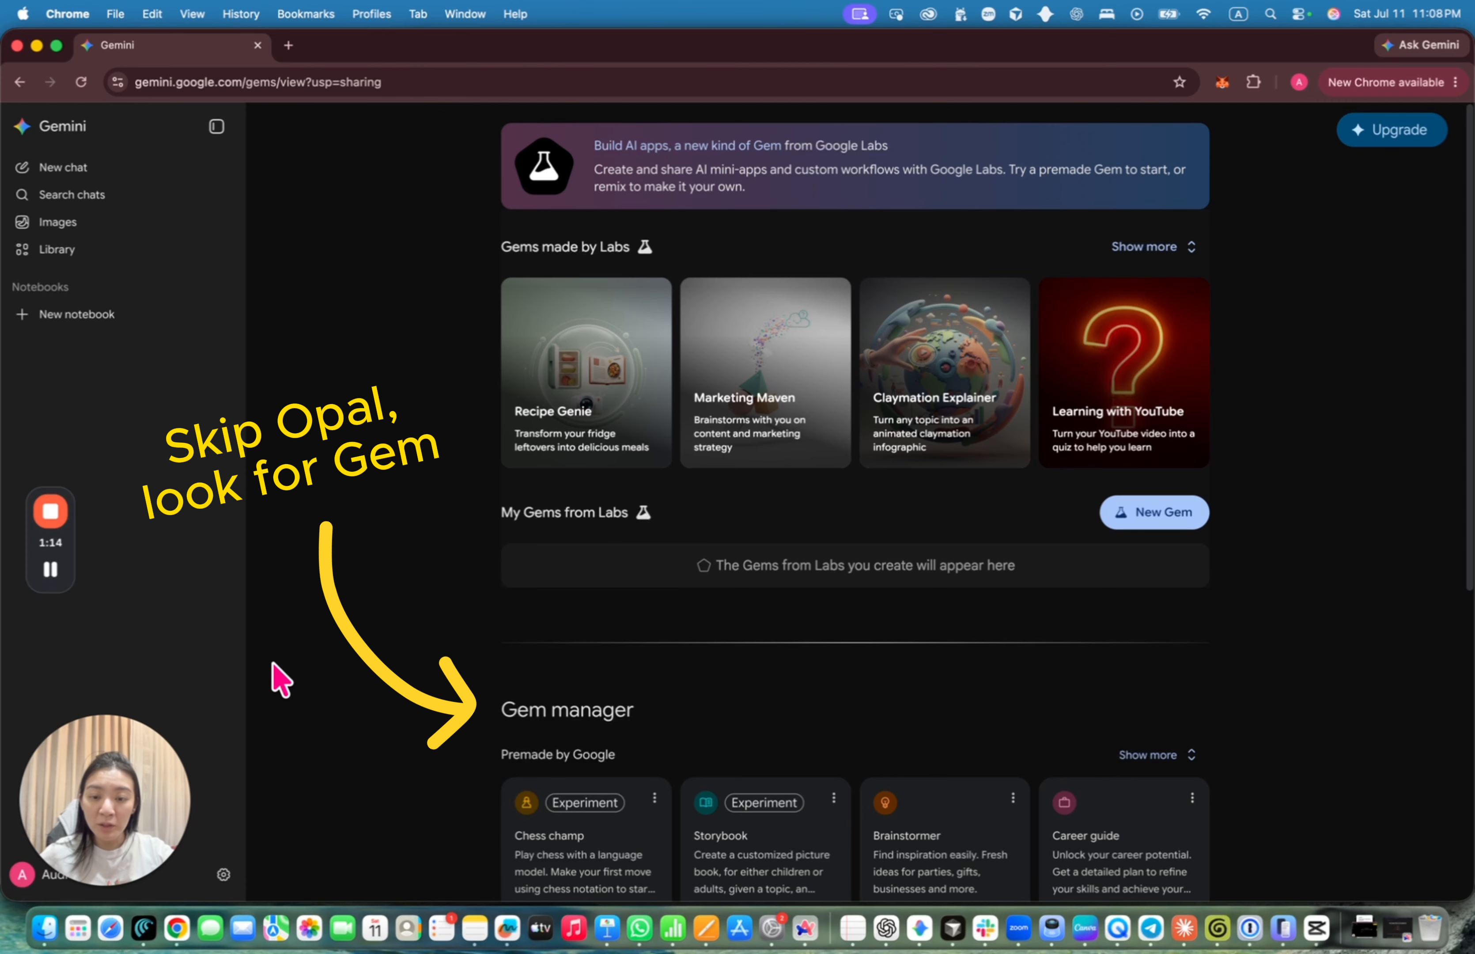
scroll(412, 590, down, 3)
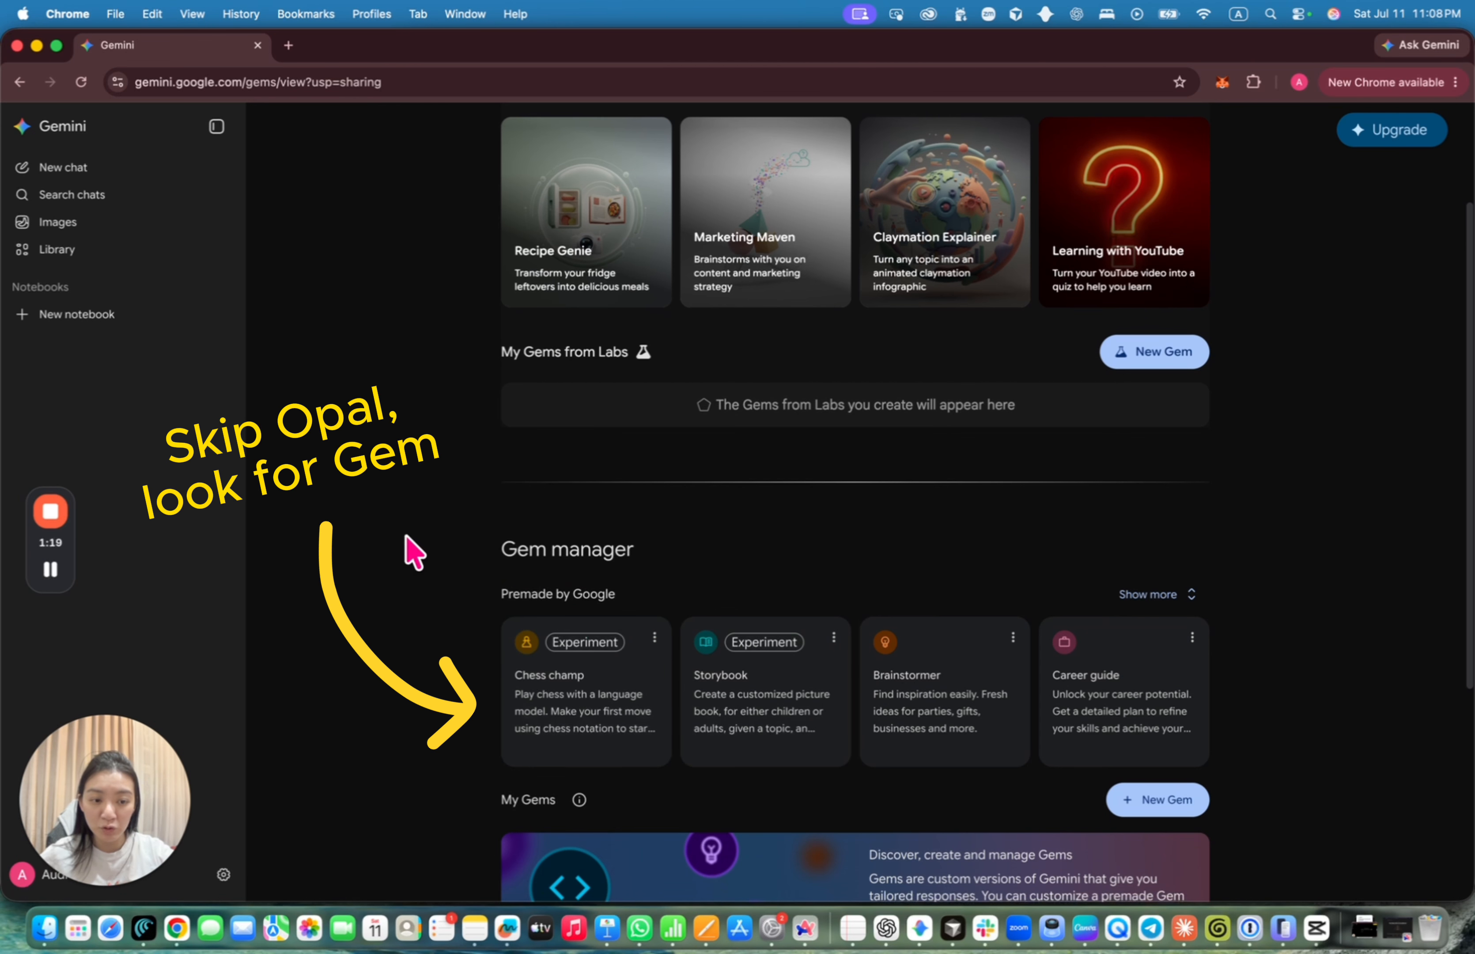
scroll(560, 675, down, 6)
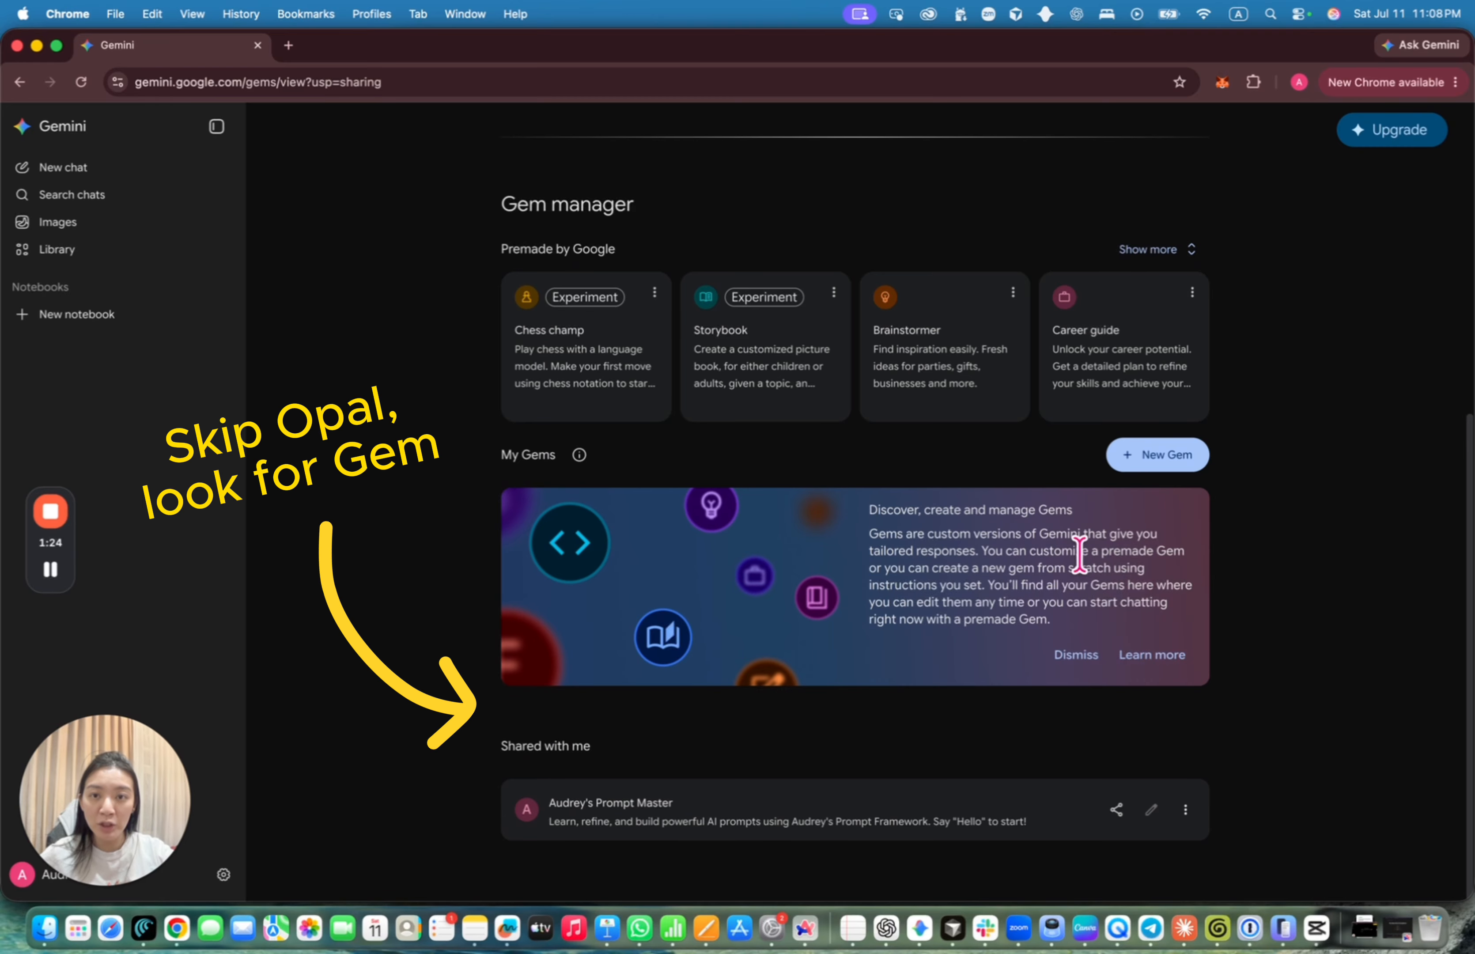
scroll(1079, 558, up, 8)
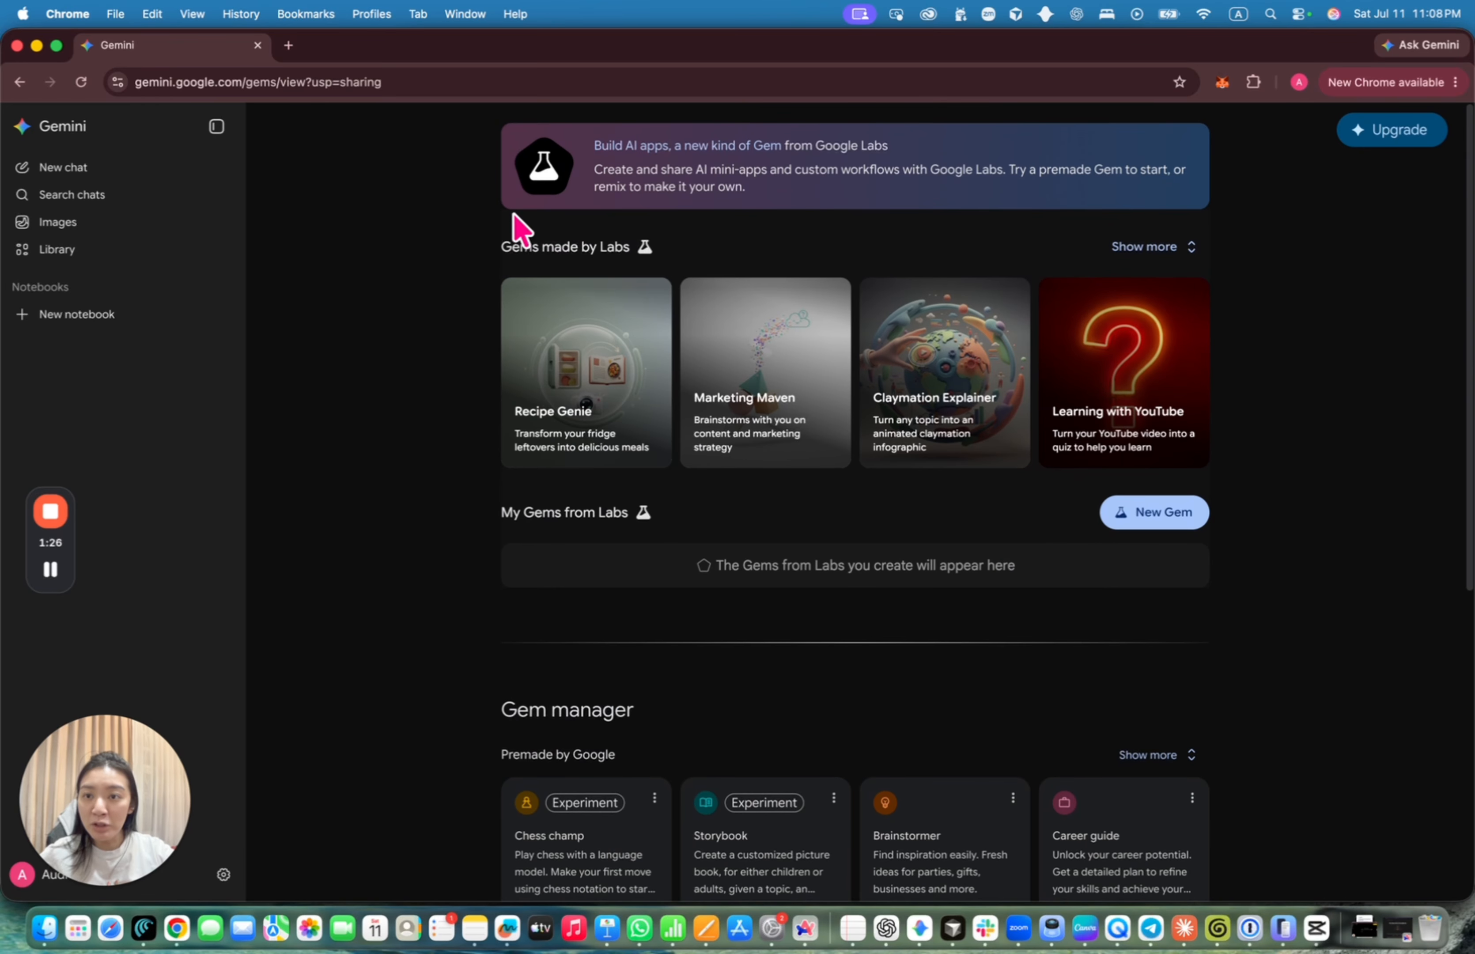
Load the shared Prompt Master Gem in a new tab from its pasted share link
click(288, 44)
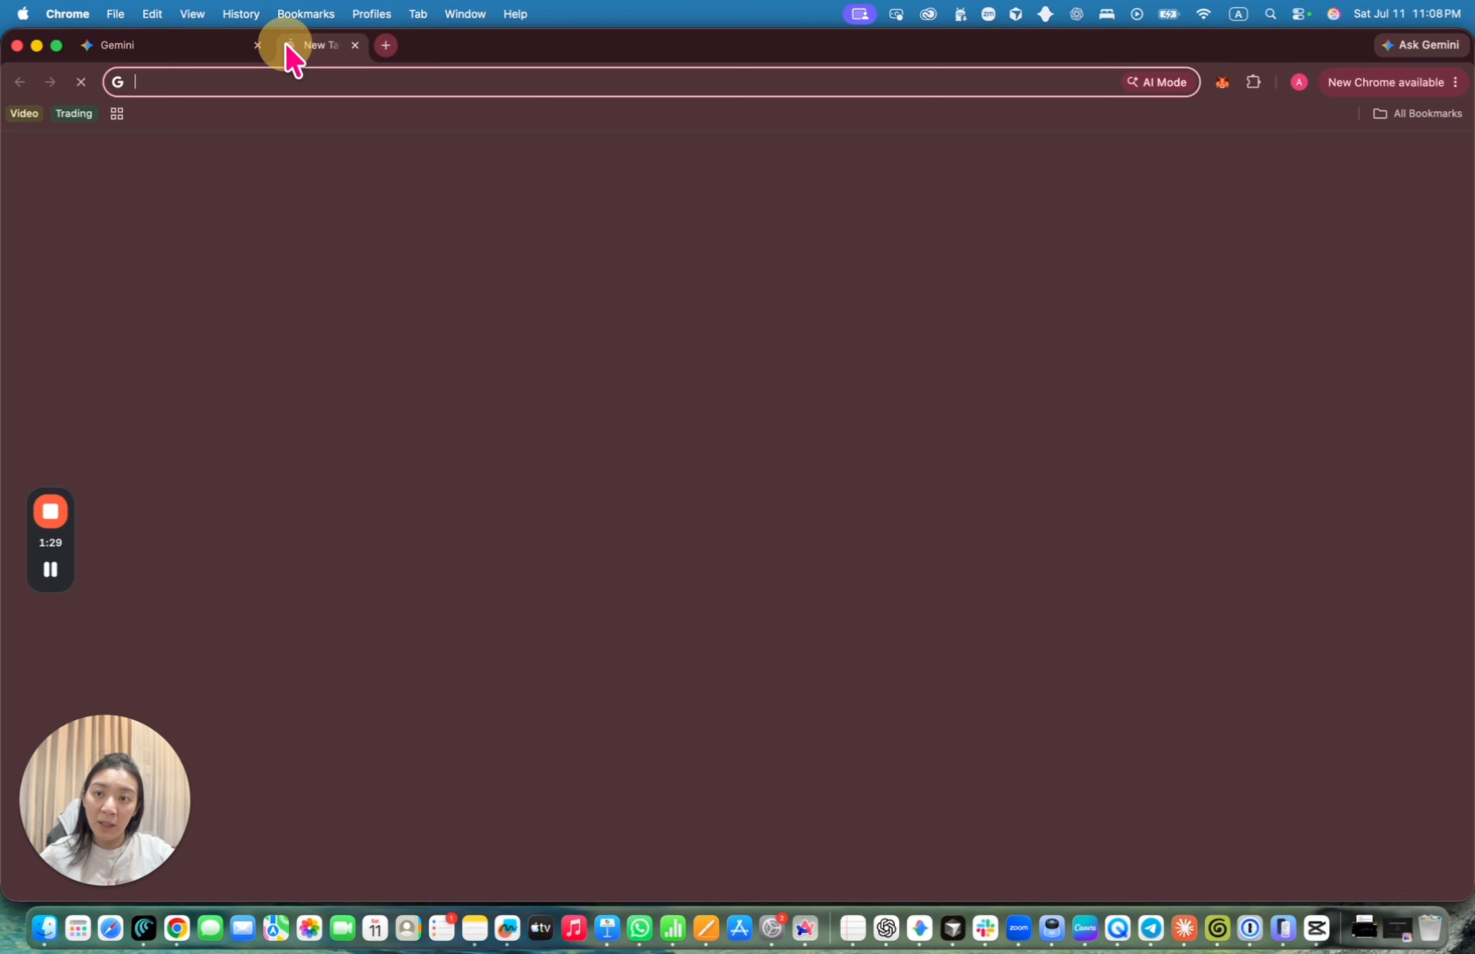
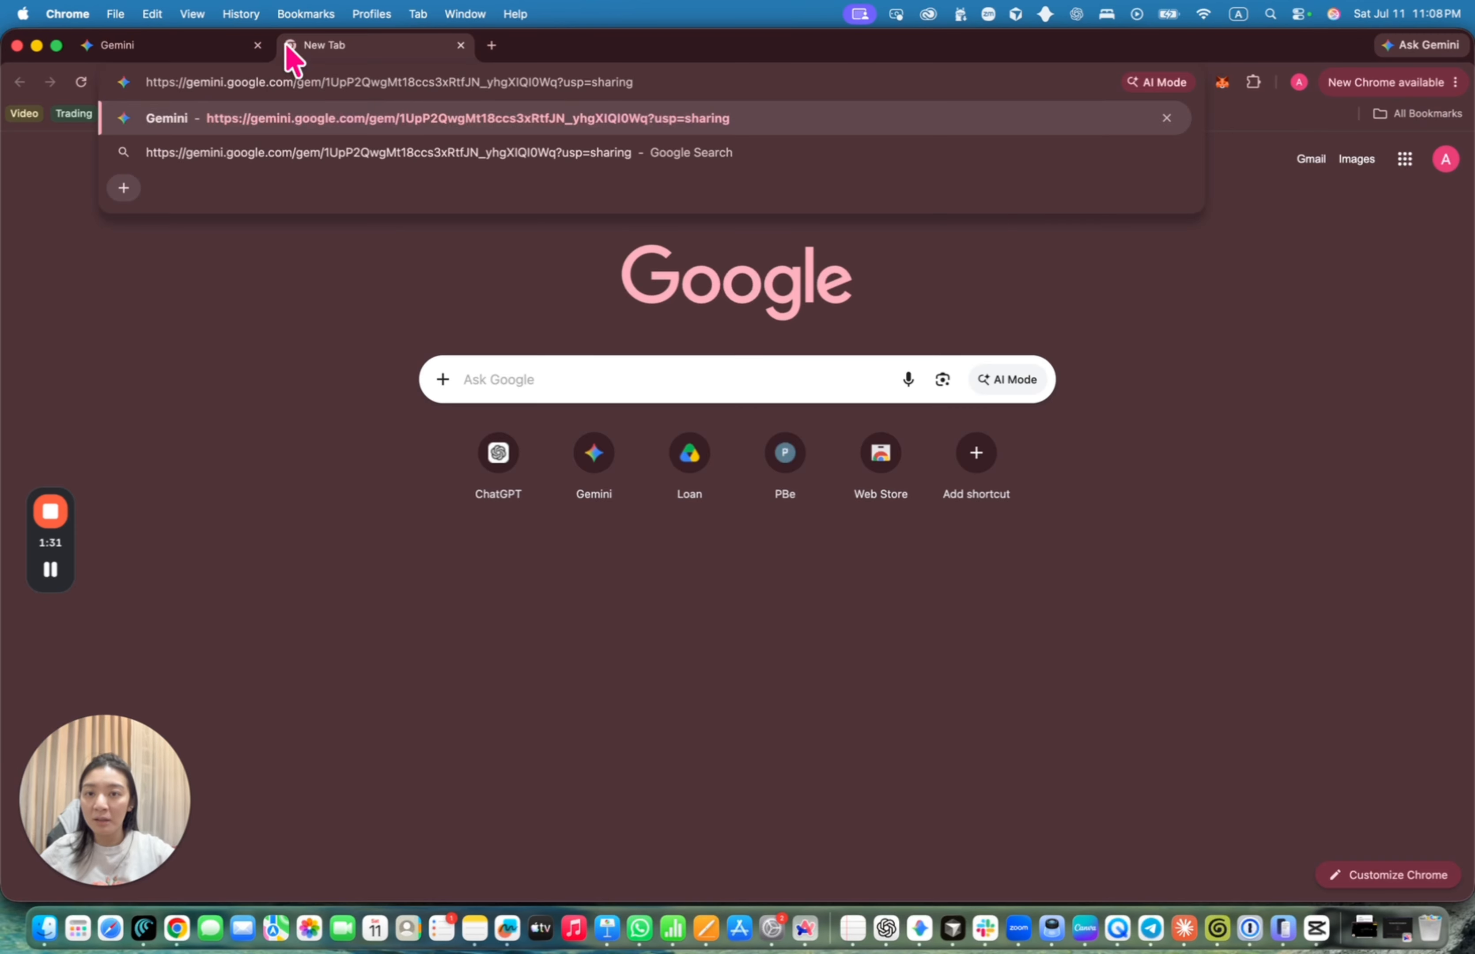
key(Return)
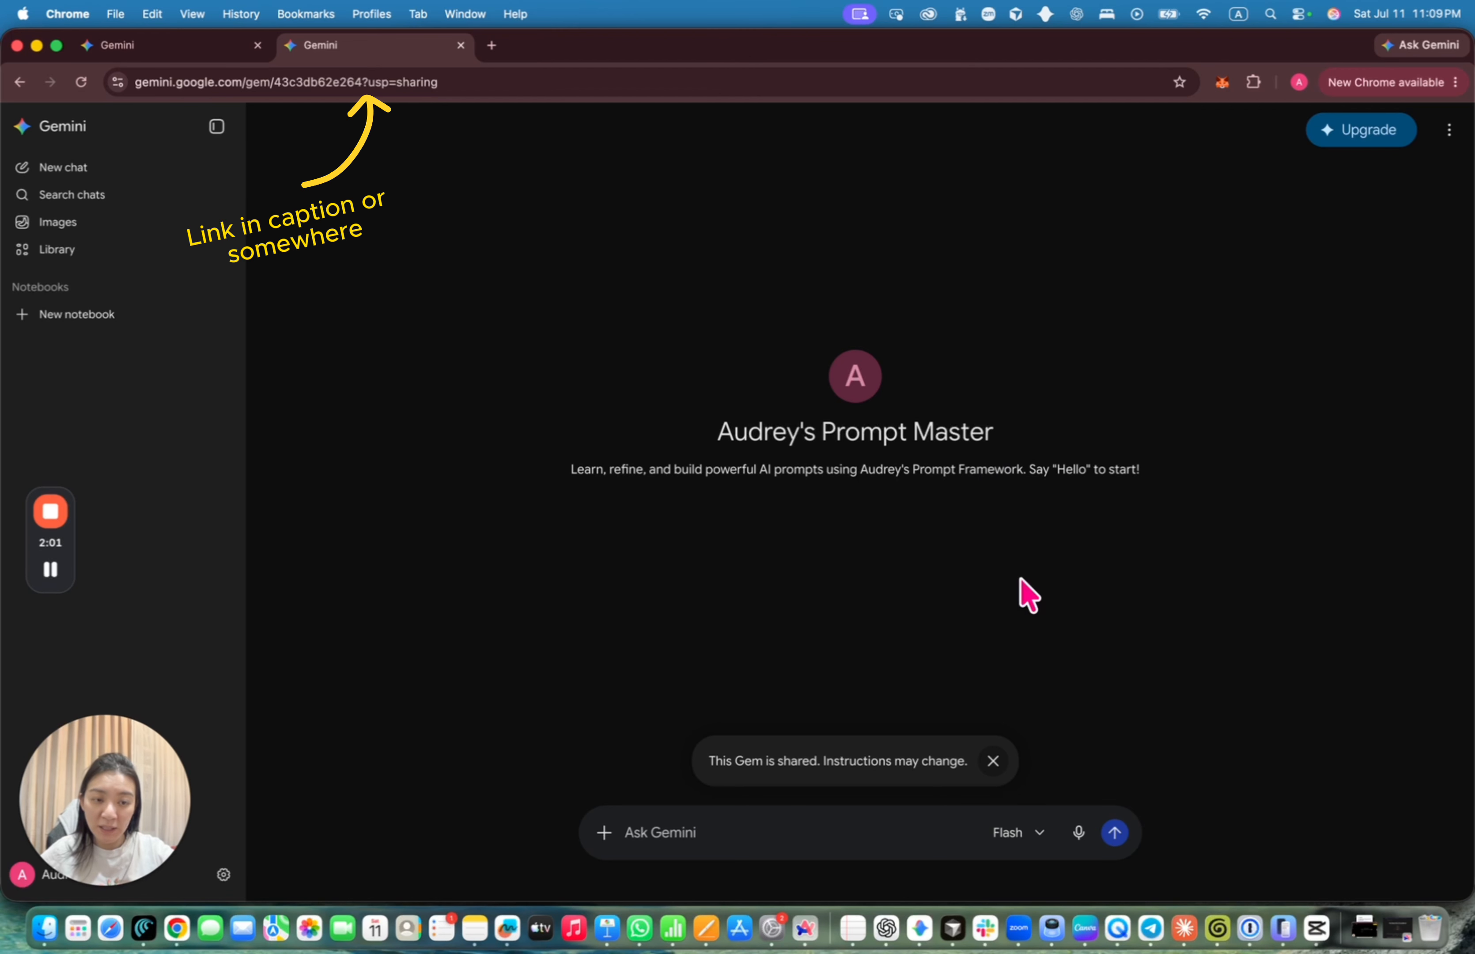
click(731, 833)
Greet the Gem with 'Hello', then request 'Mode 4' to see its creator's bio
text(Hello)
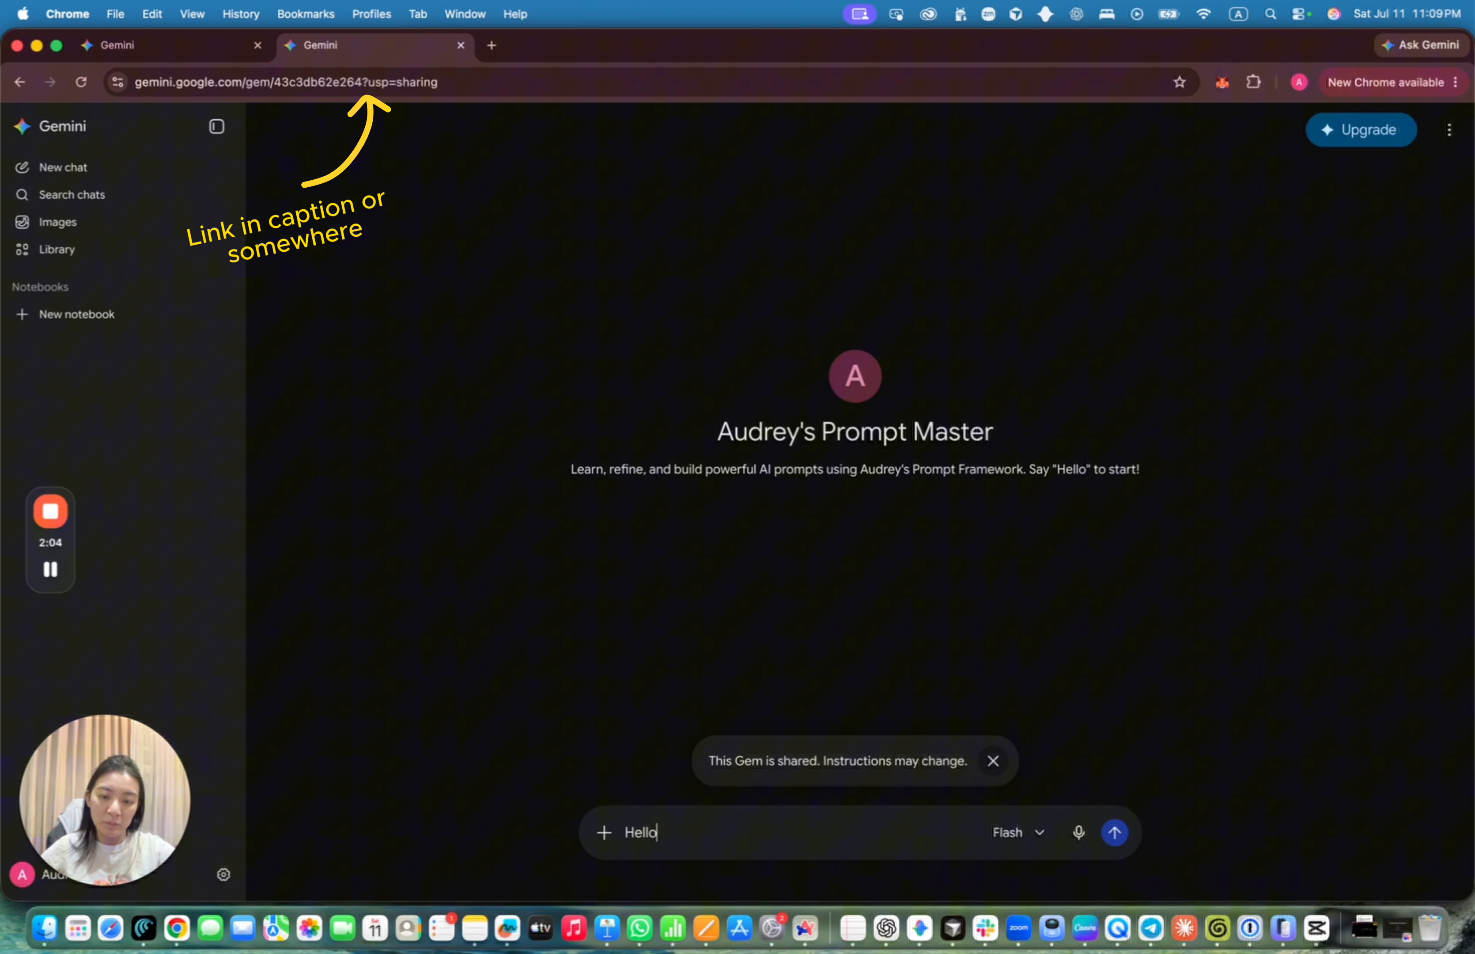
key(Return)
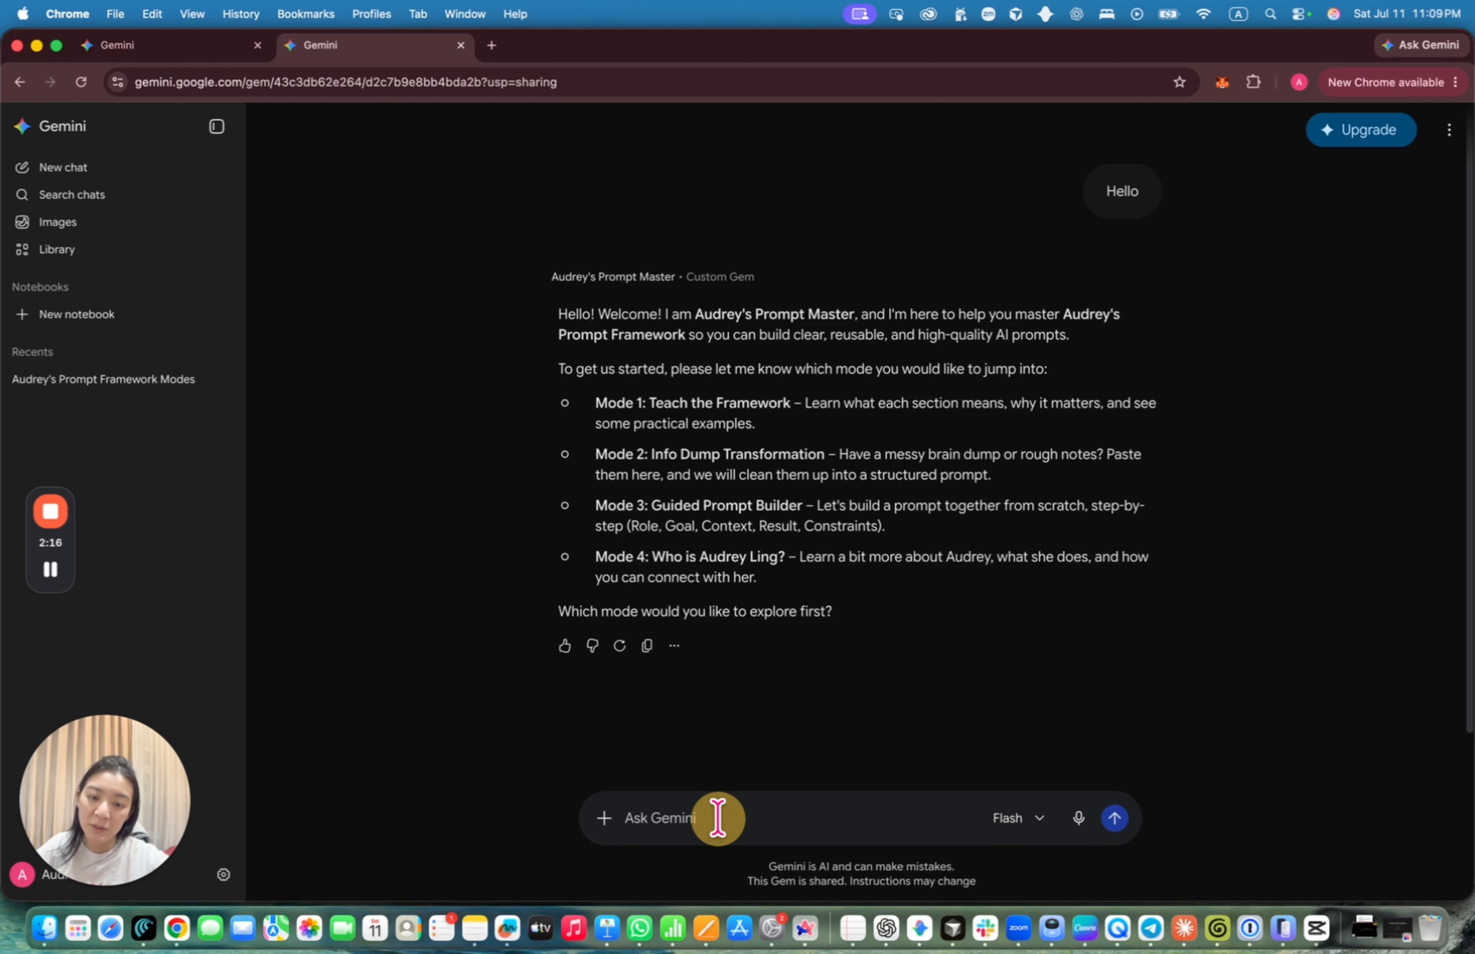
text(Mode 4)
key(Return)
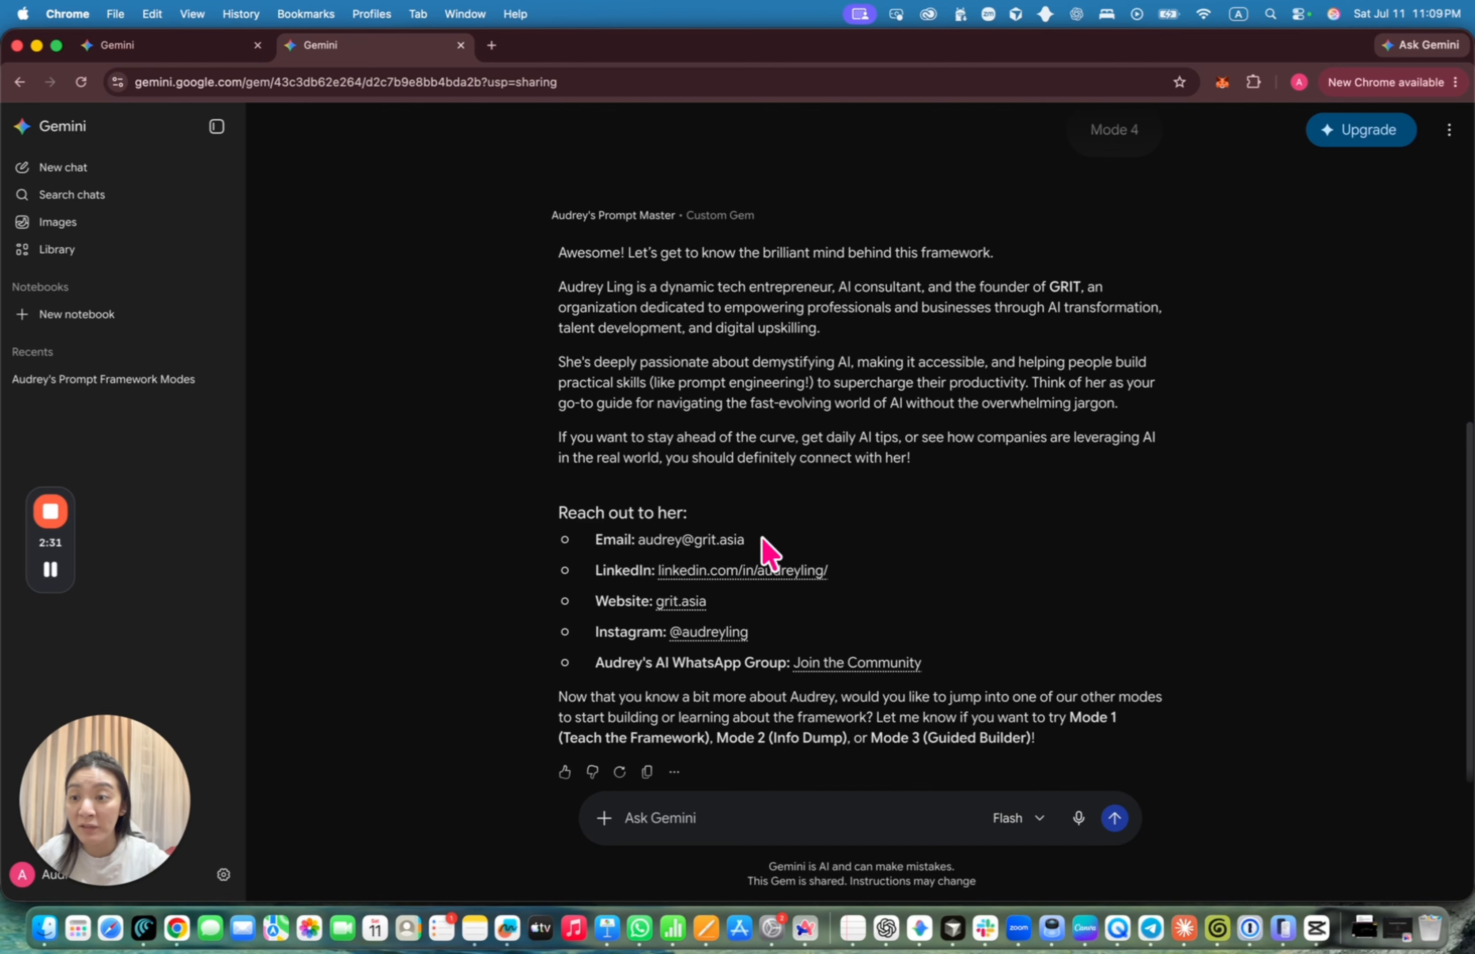
Send 'Mode 1' so the Gem explains its Role, Goal, Context and Result framework
scroll(783, 444, up, 10)
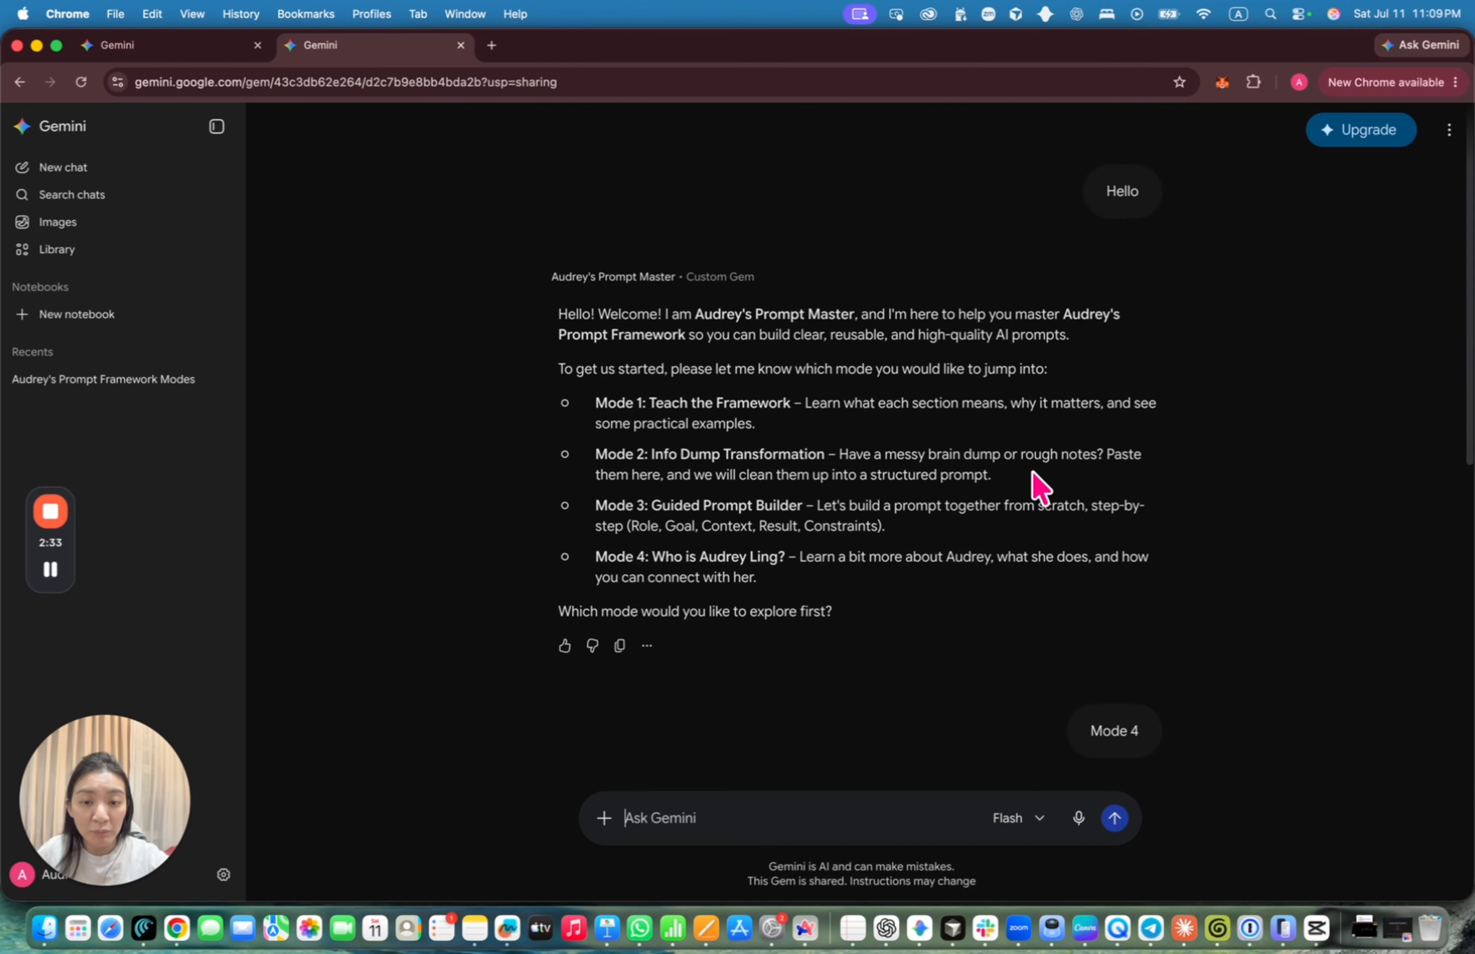
mouse_move(594, 403)
mouse_down()
mouse_move(666, 414)
mouse_move(602, 418)
mouse_move(595, 404)
mouse_up()
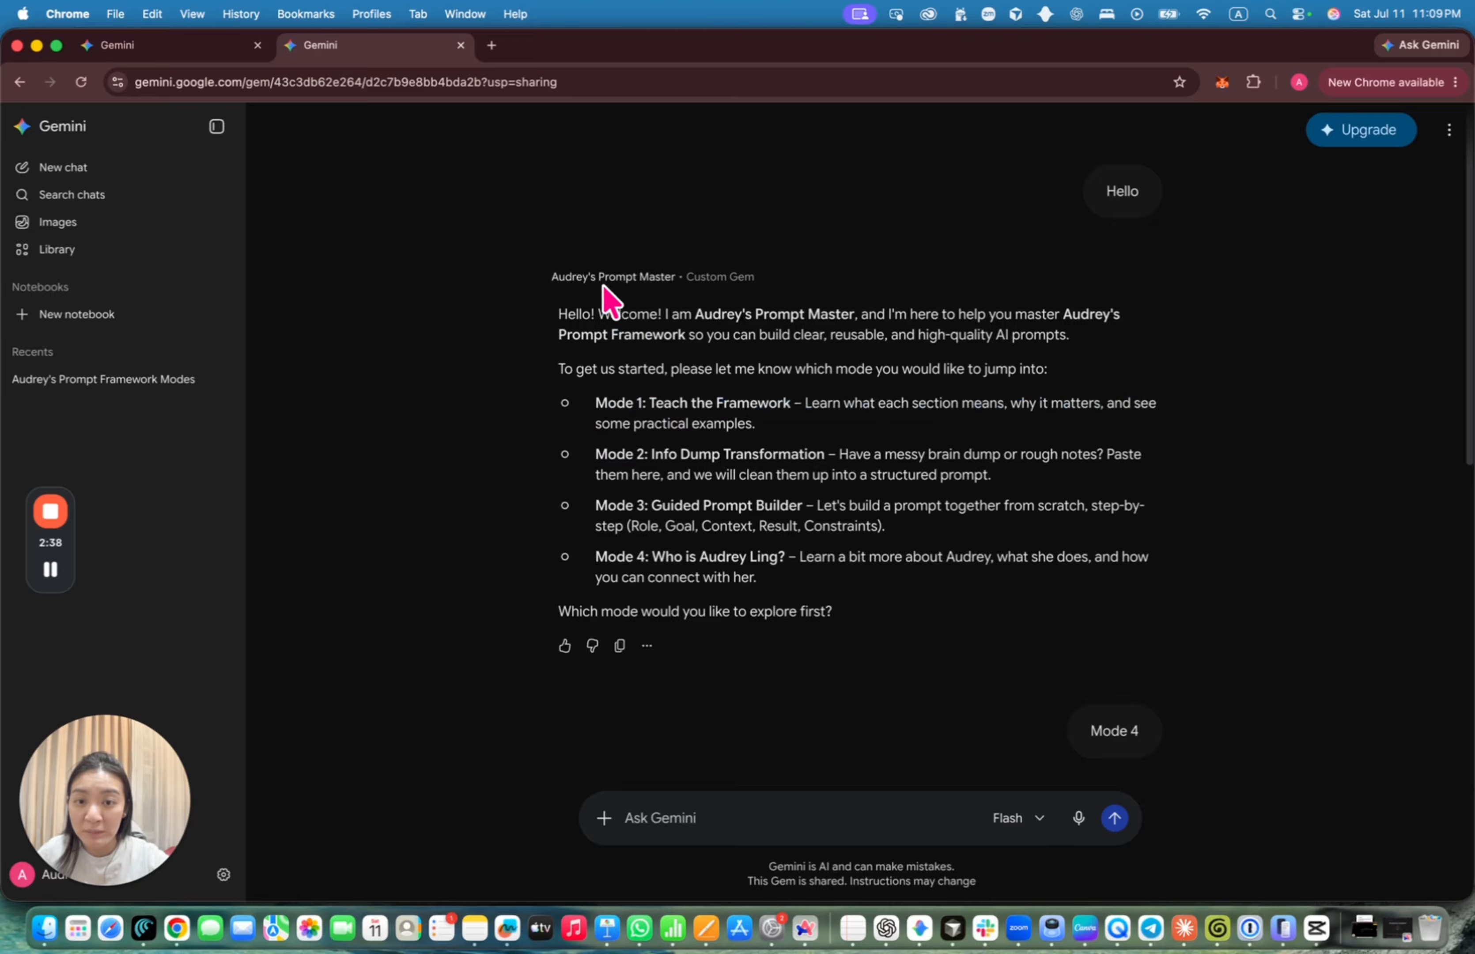
drag(603, 286, 690, 291)
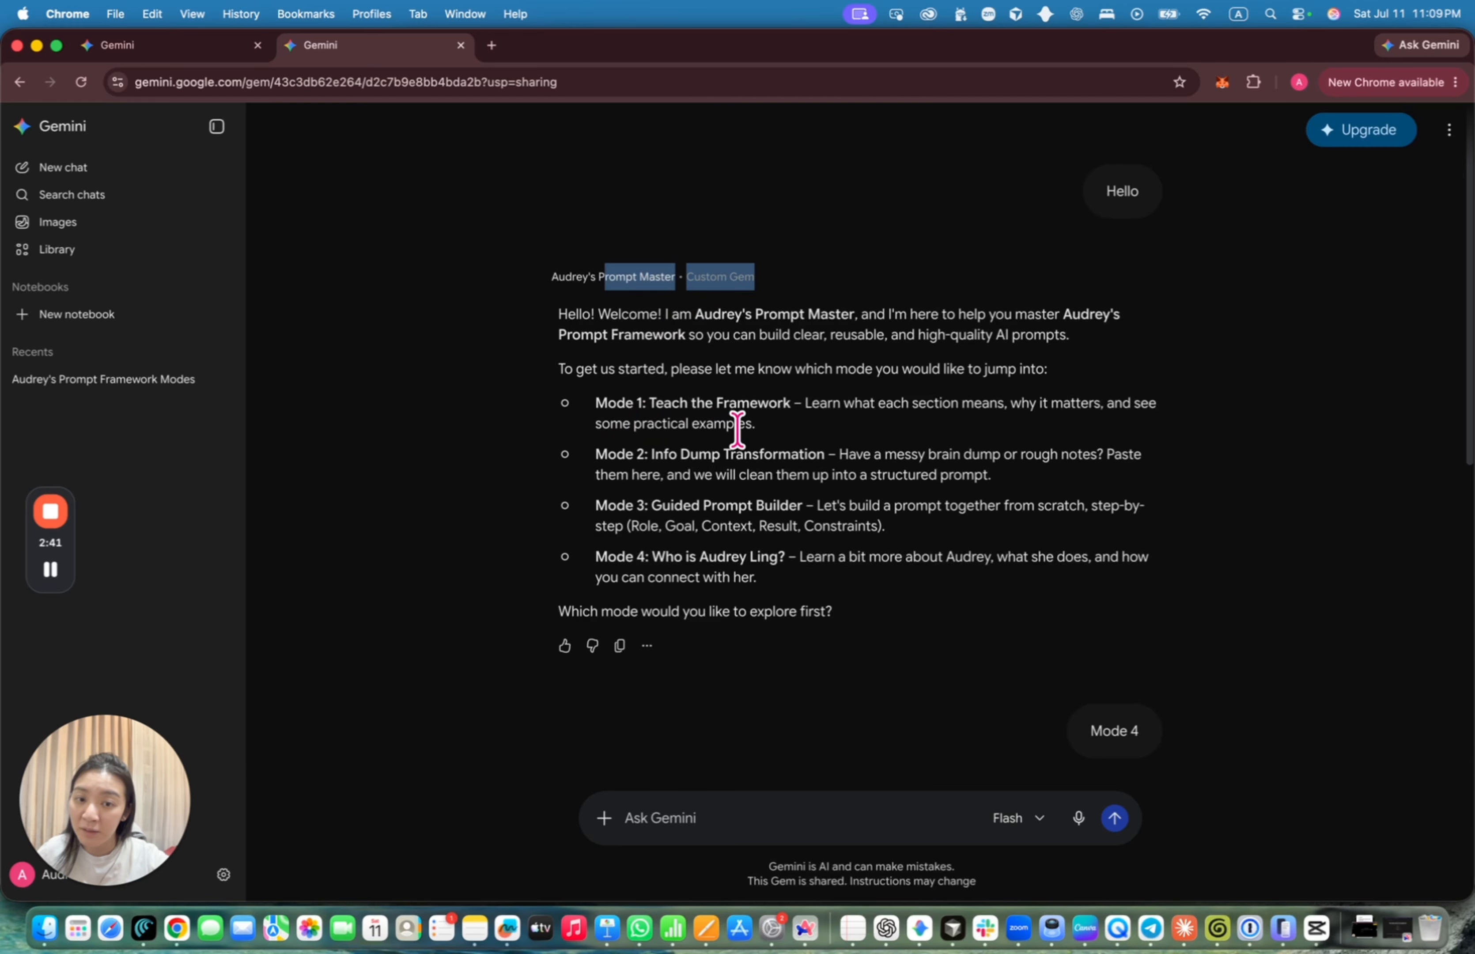
click(646, 828)
text(Mode 1)
key(Return)
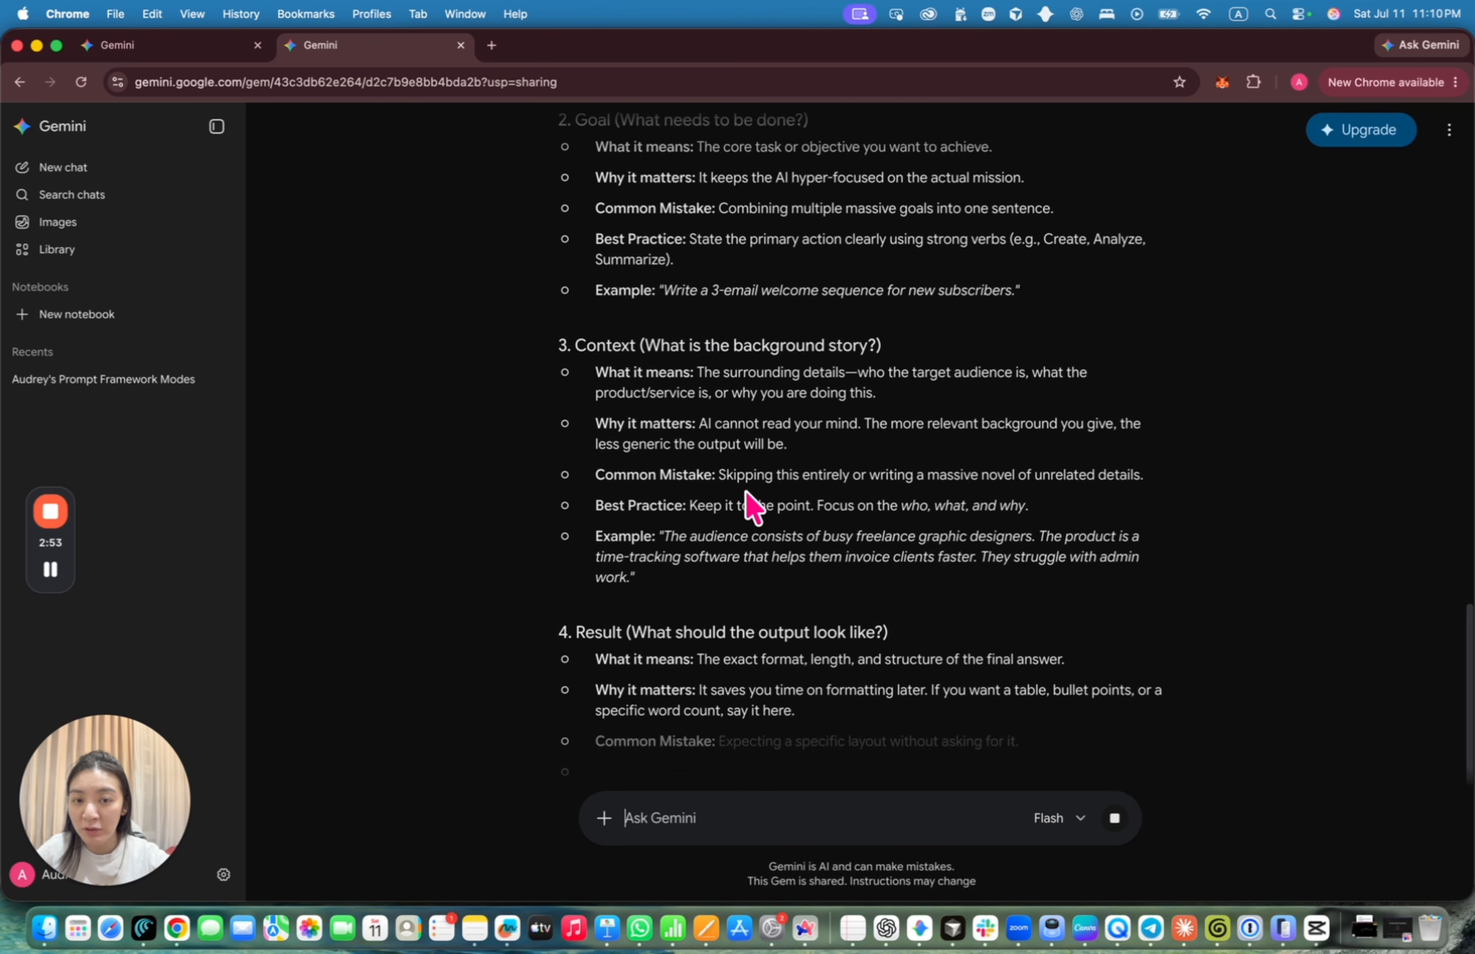
scroll(752, 507, up, 20)
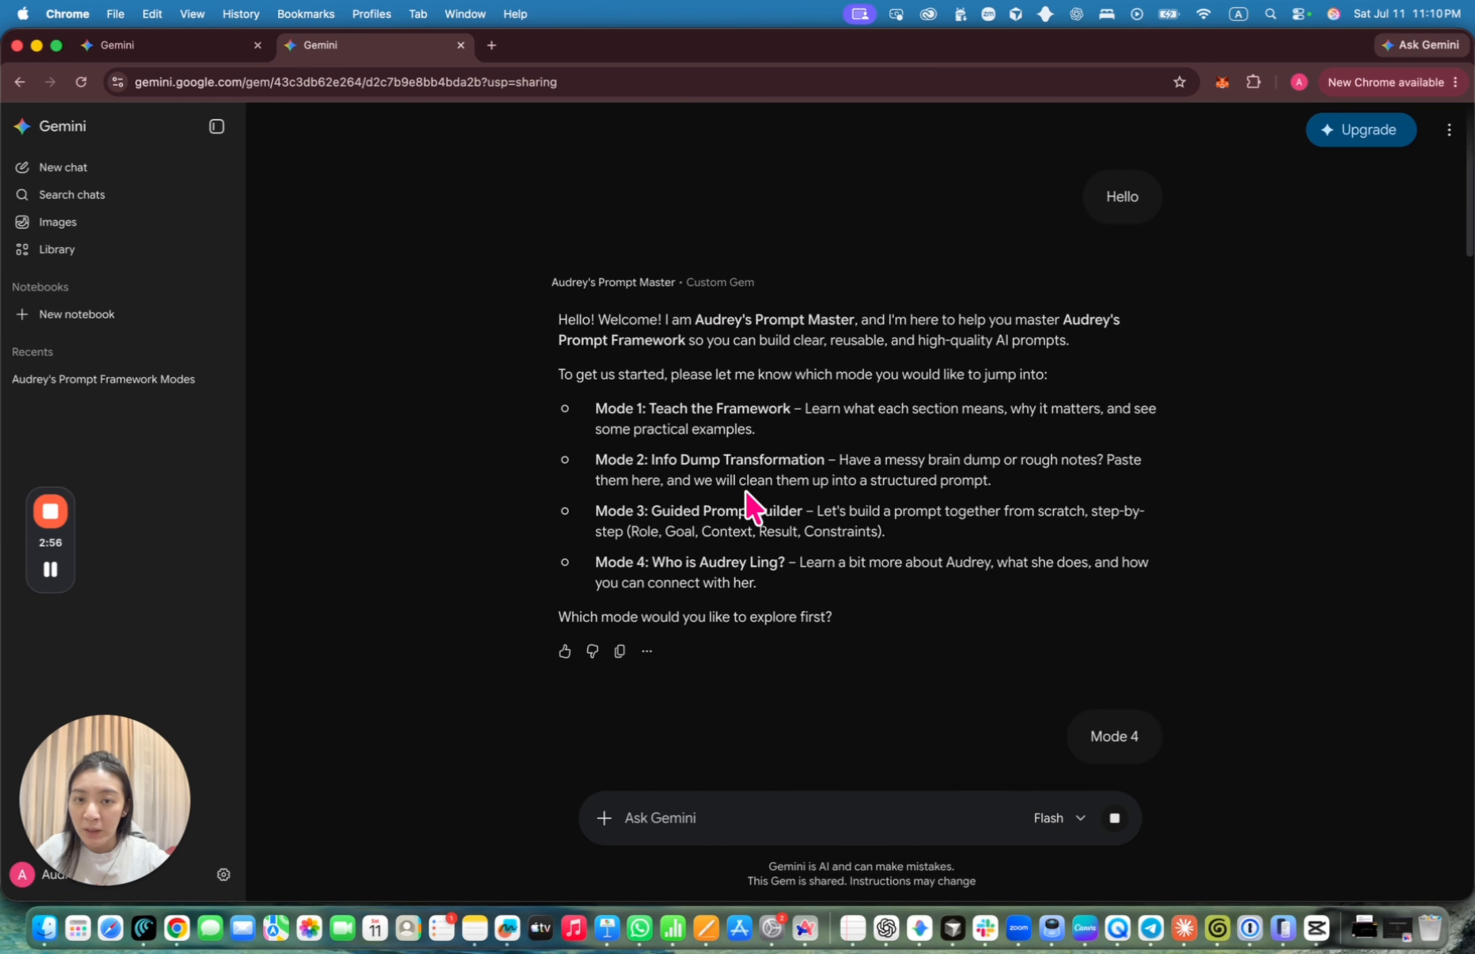
Switch the Gem to Mode 2 and ask for an email to customers once they buy
click(682, 817)
text(Mode 2)
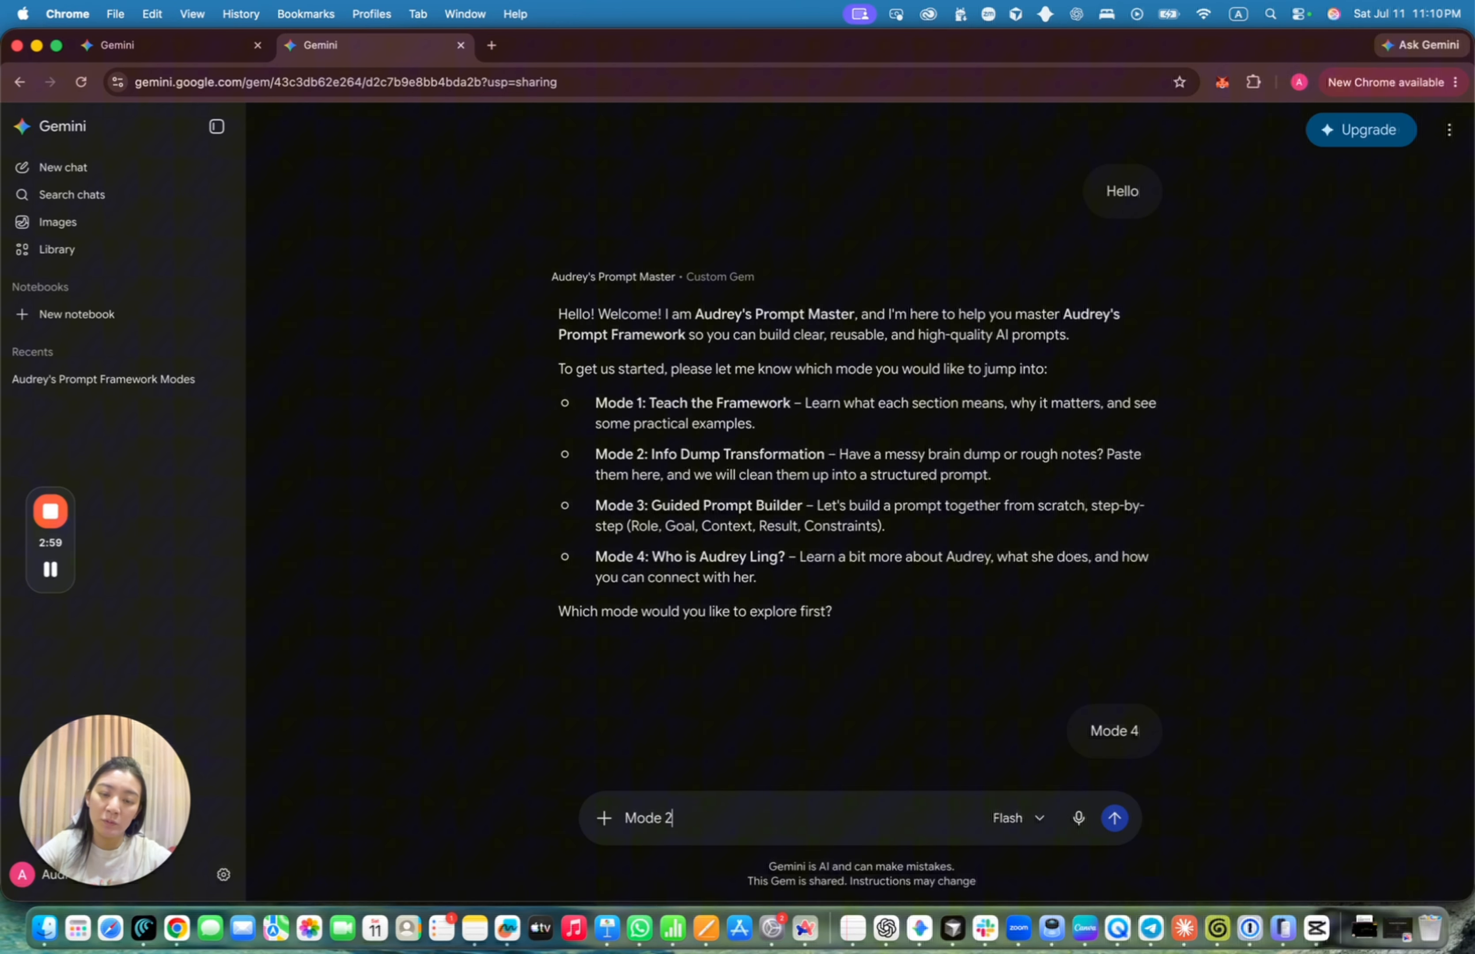
key(Return)
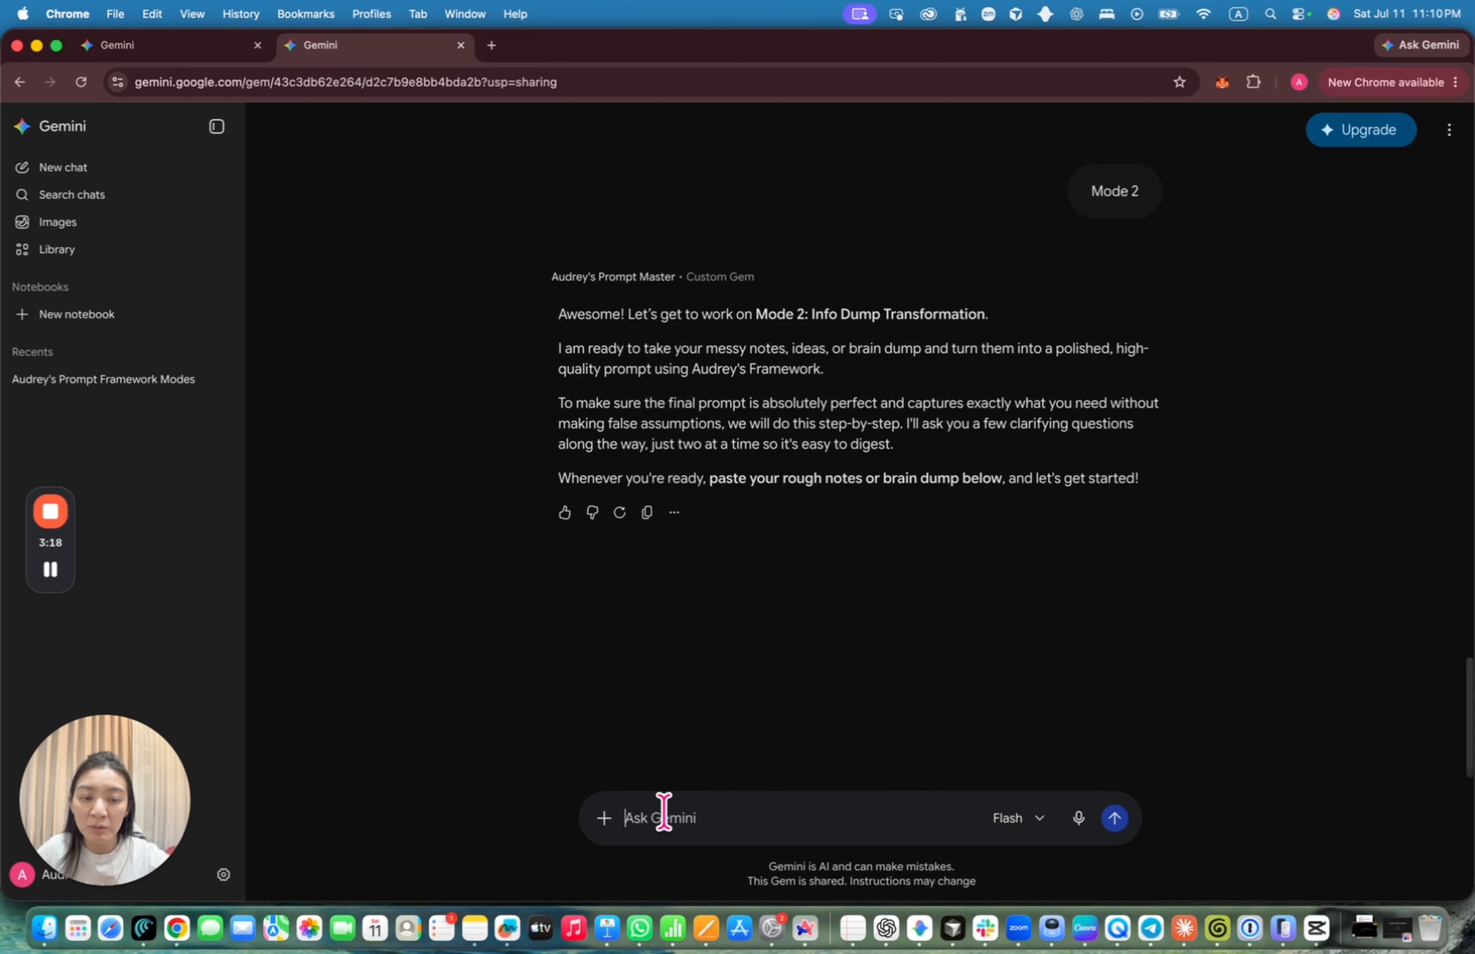
text(i)
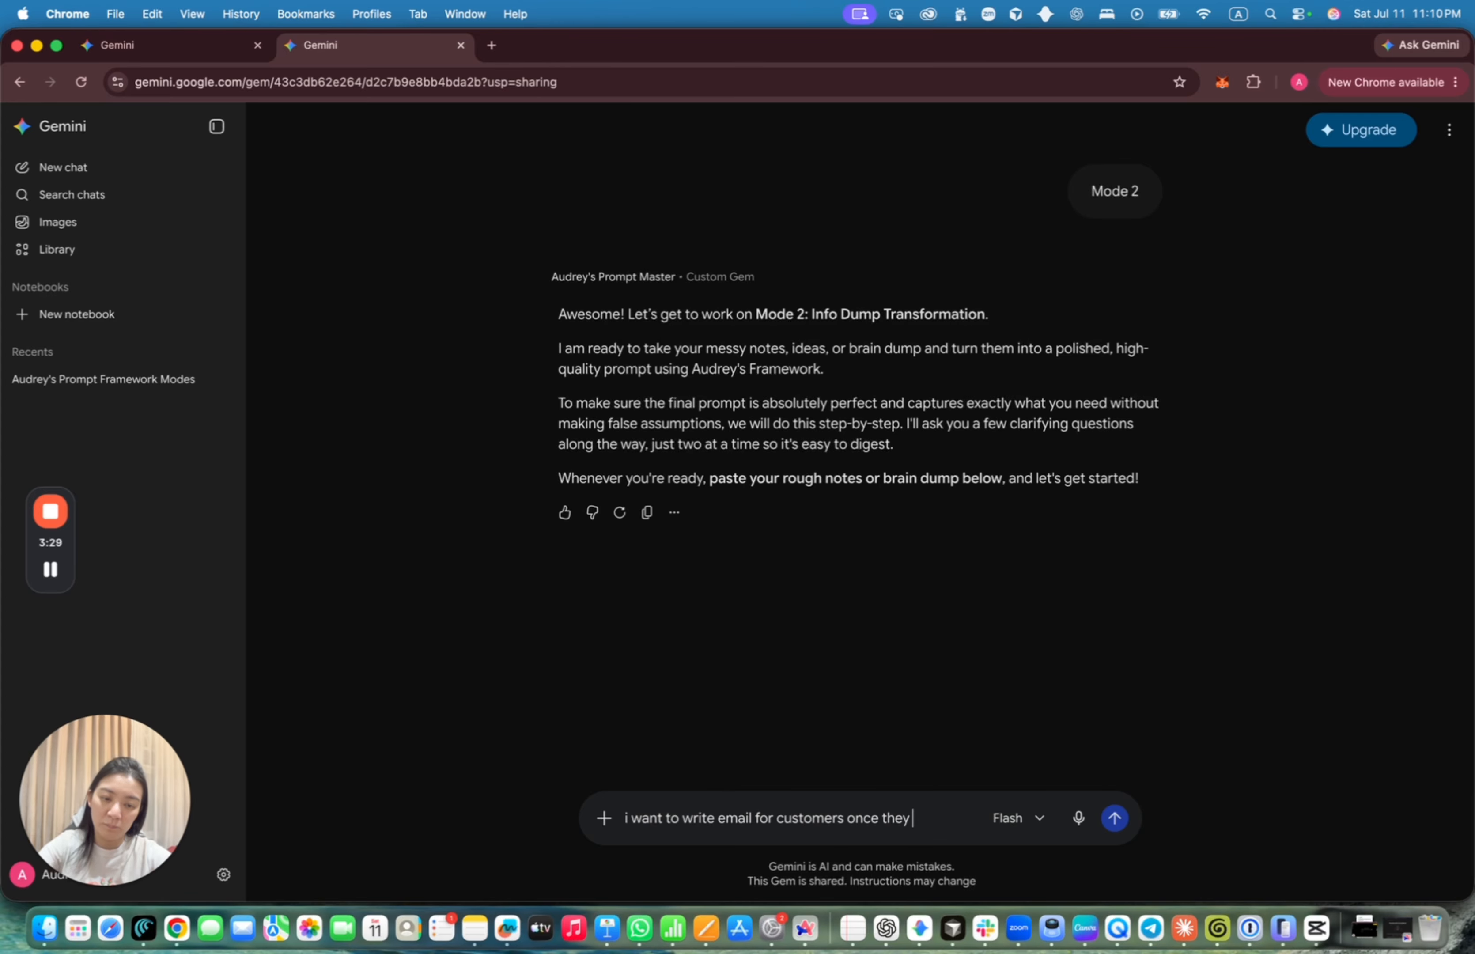
key(Return)
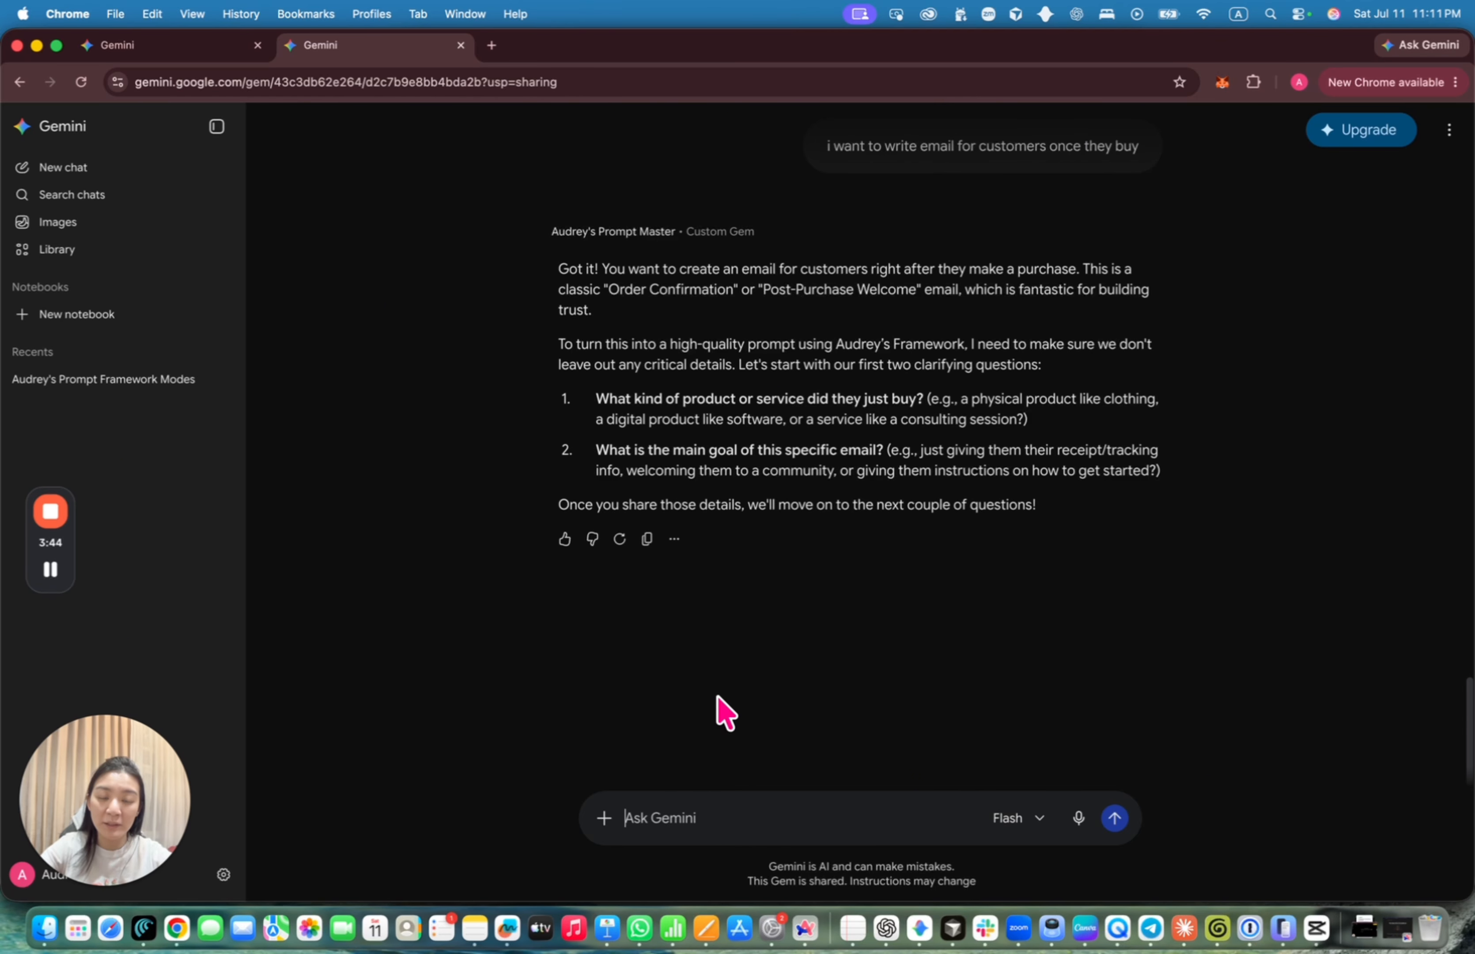
Answer that the product is a phone cover and the email is a thank-you
text(1. phone)
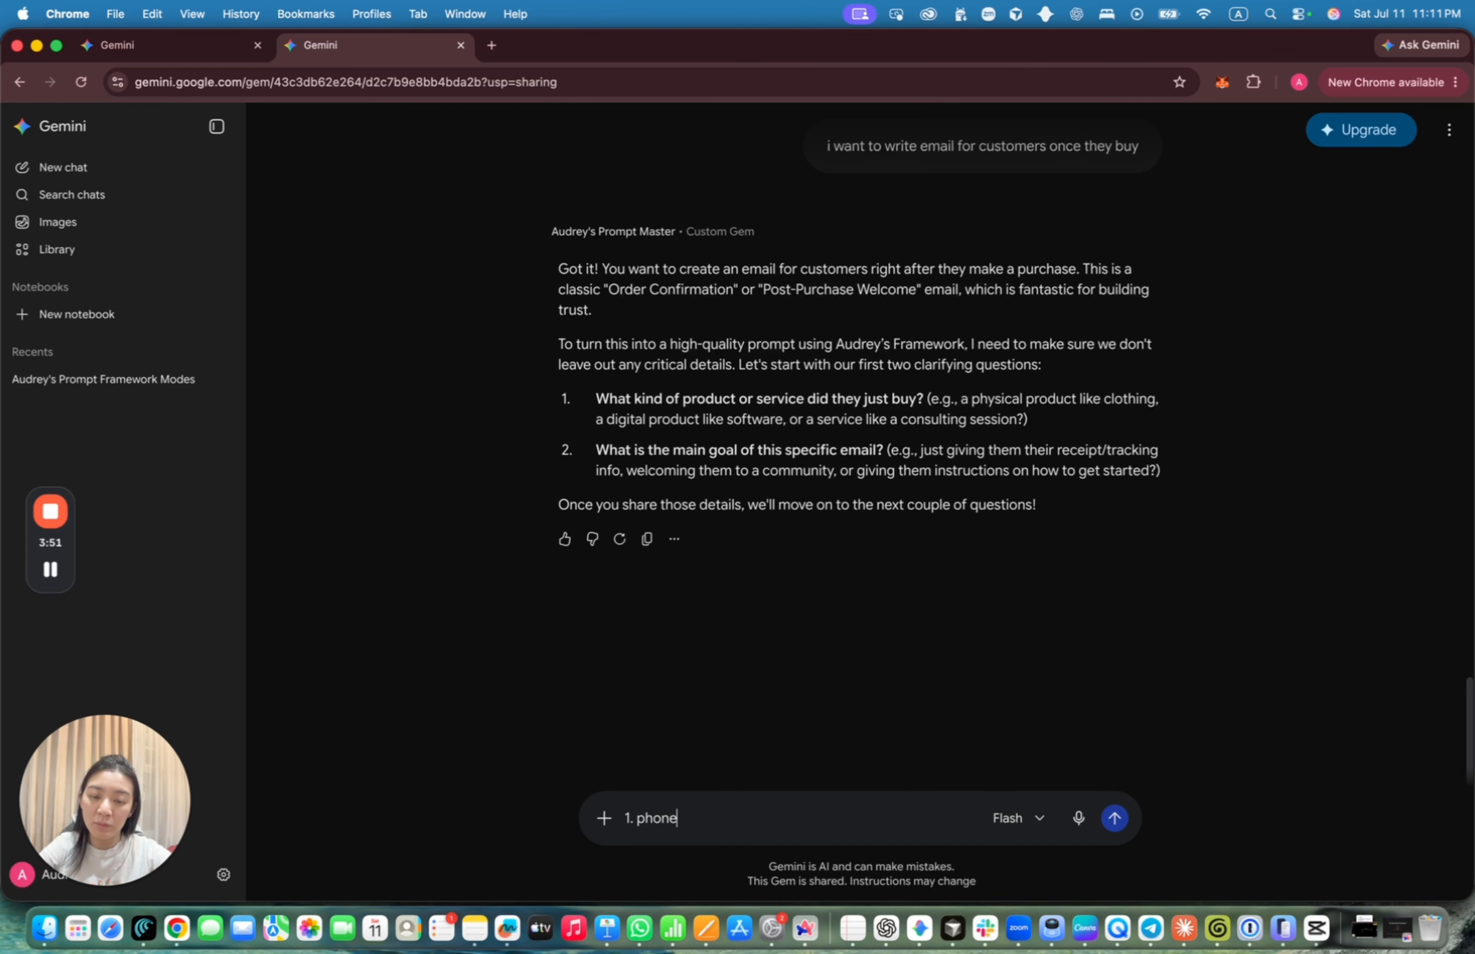
text( cover)
key(shift+Return)
text(2)
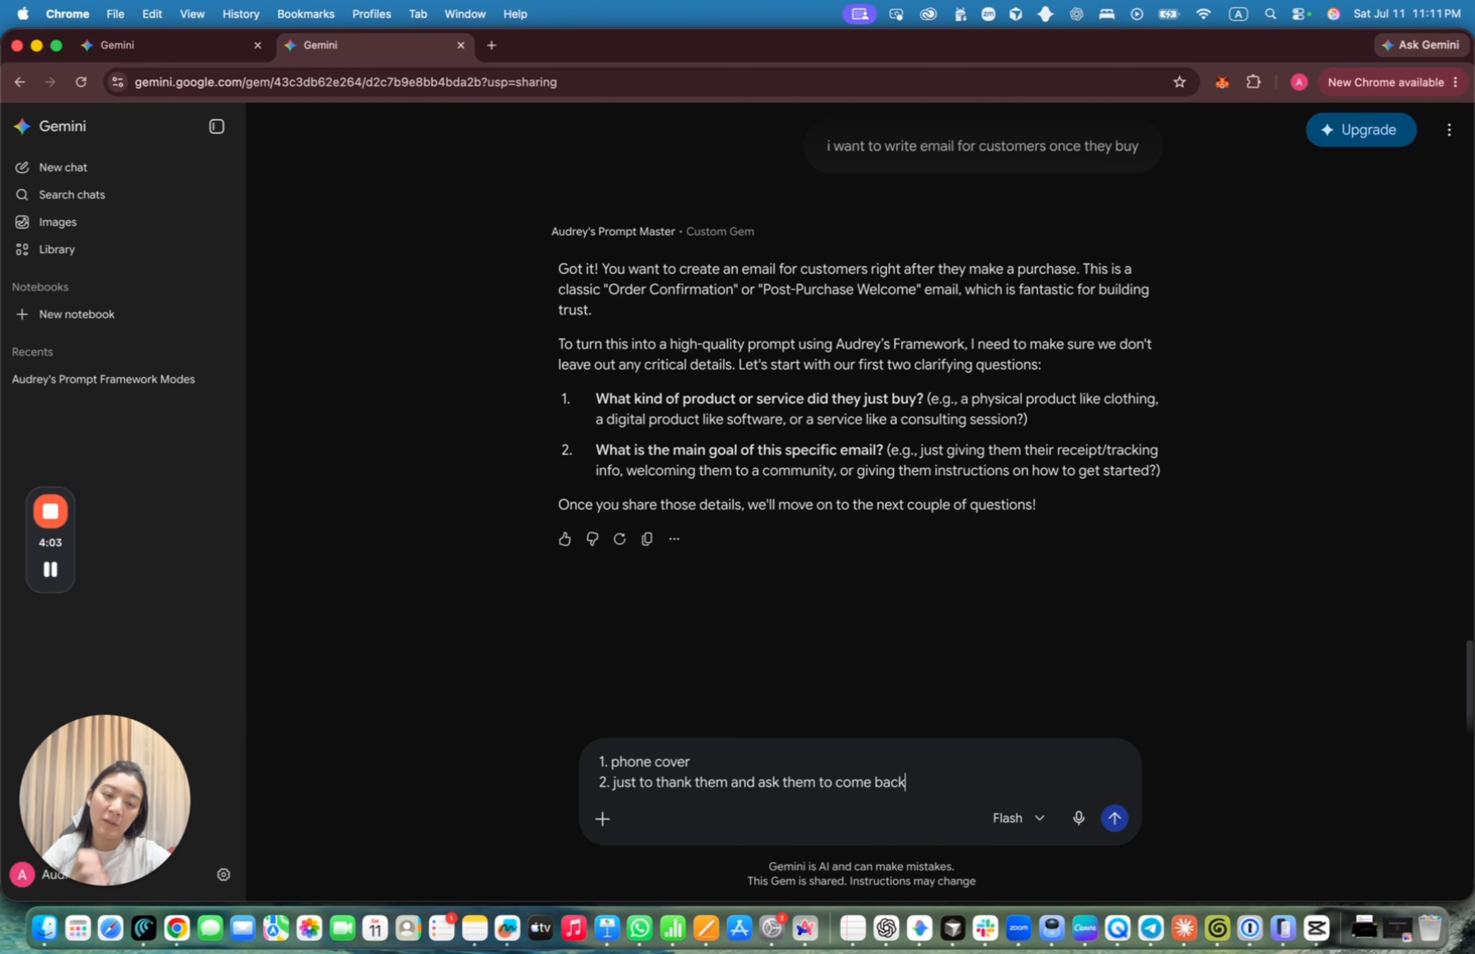
key(Return)
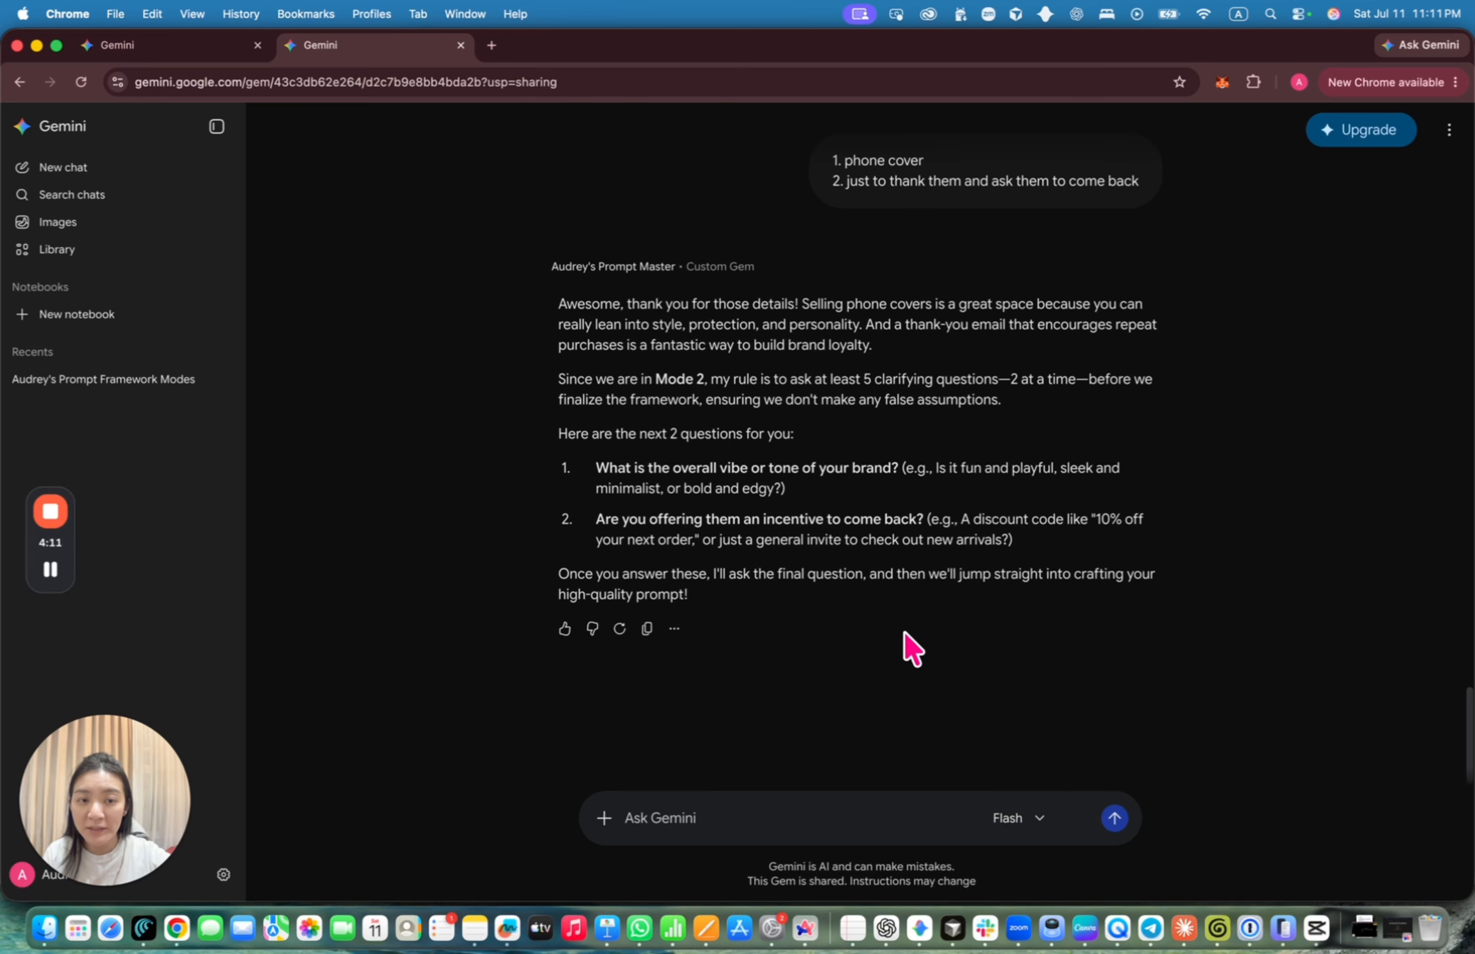
Reply that the vibe is funny and fun, with a bring-a-friend 30% off incentive
scroll(868, 713, down, 1)
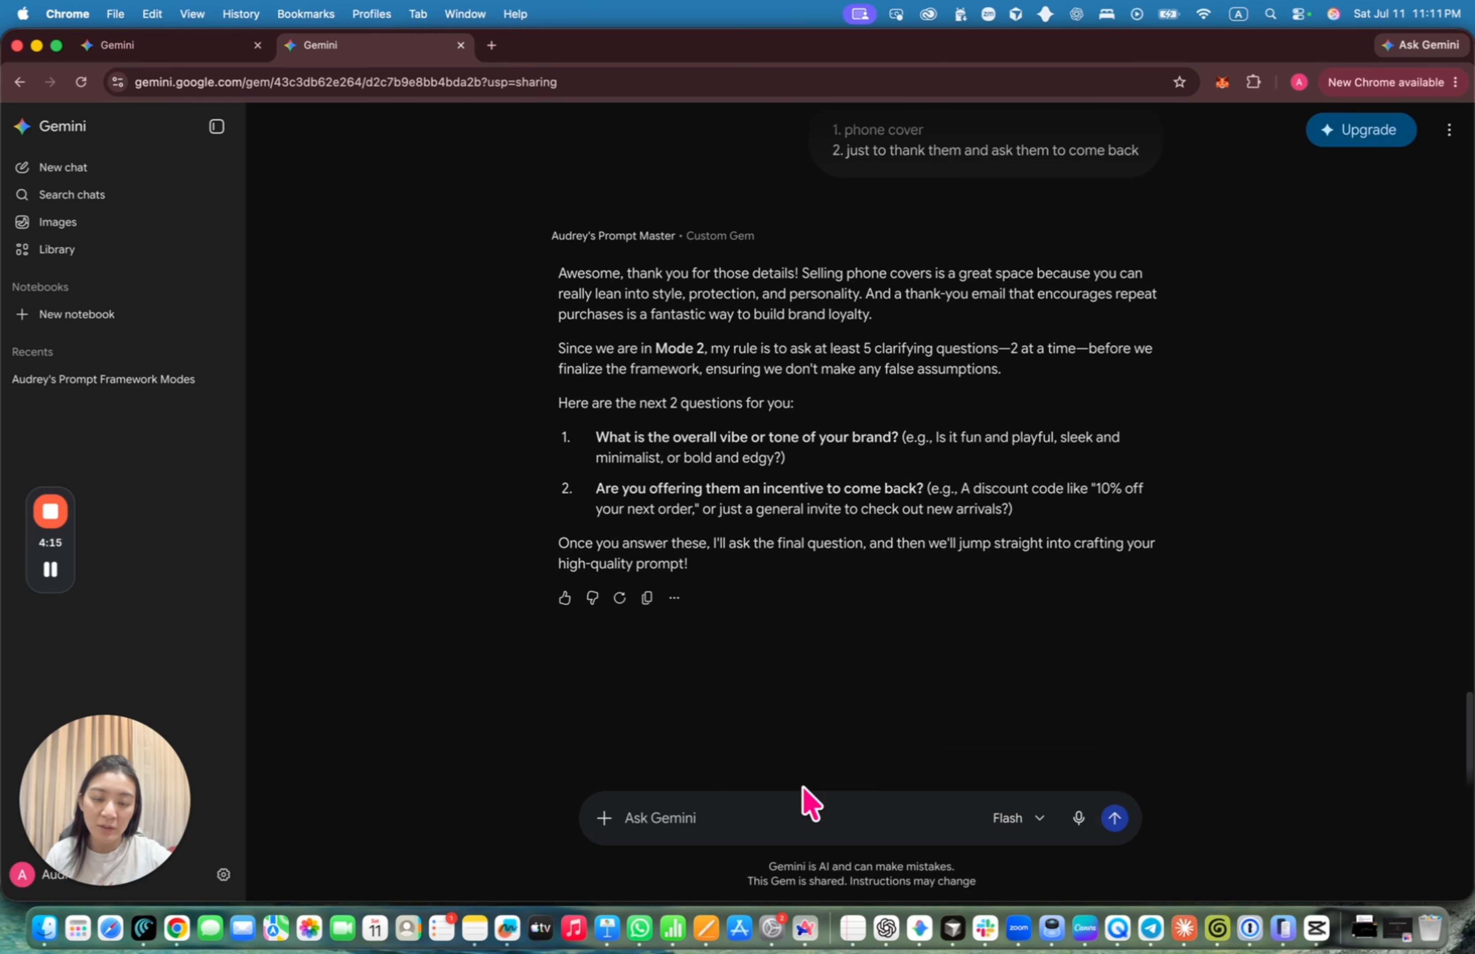
text(vibe: fu)
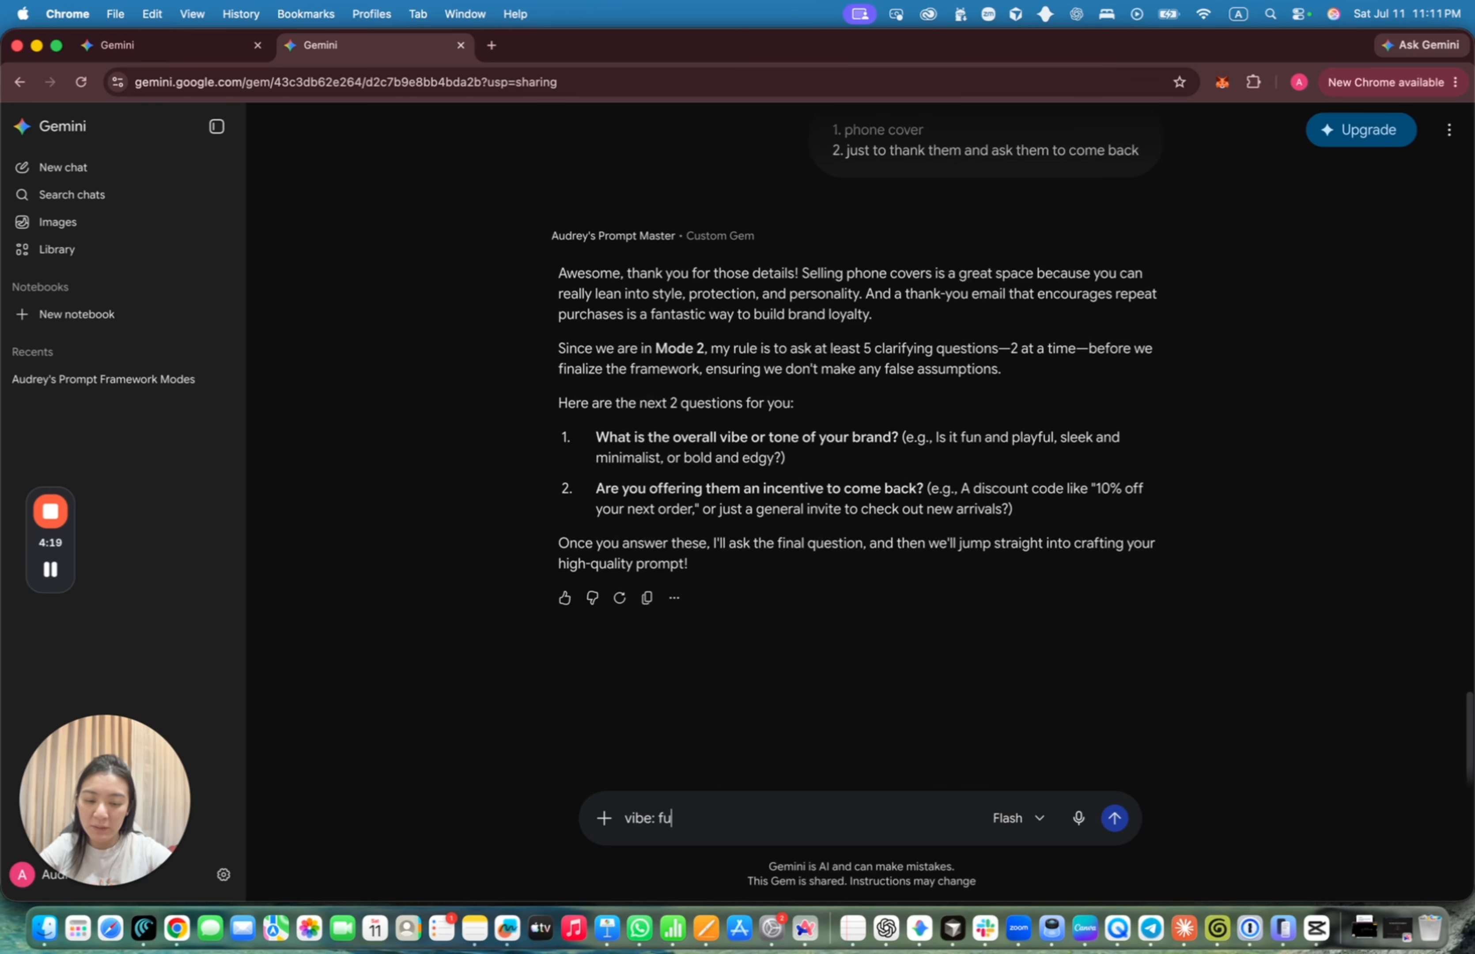
text(nny and fun)
key(shift+Return)
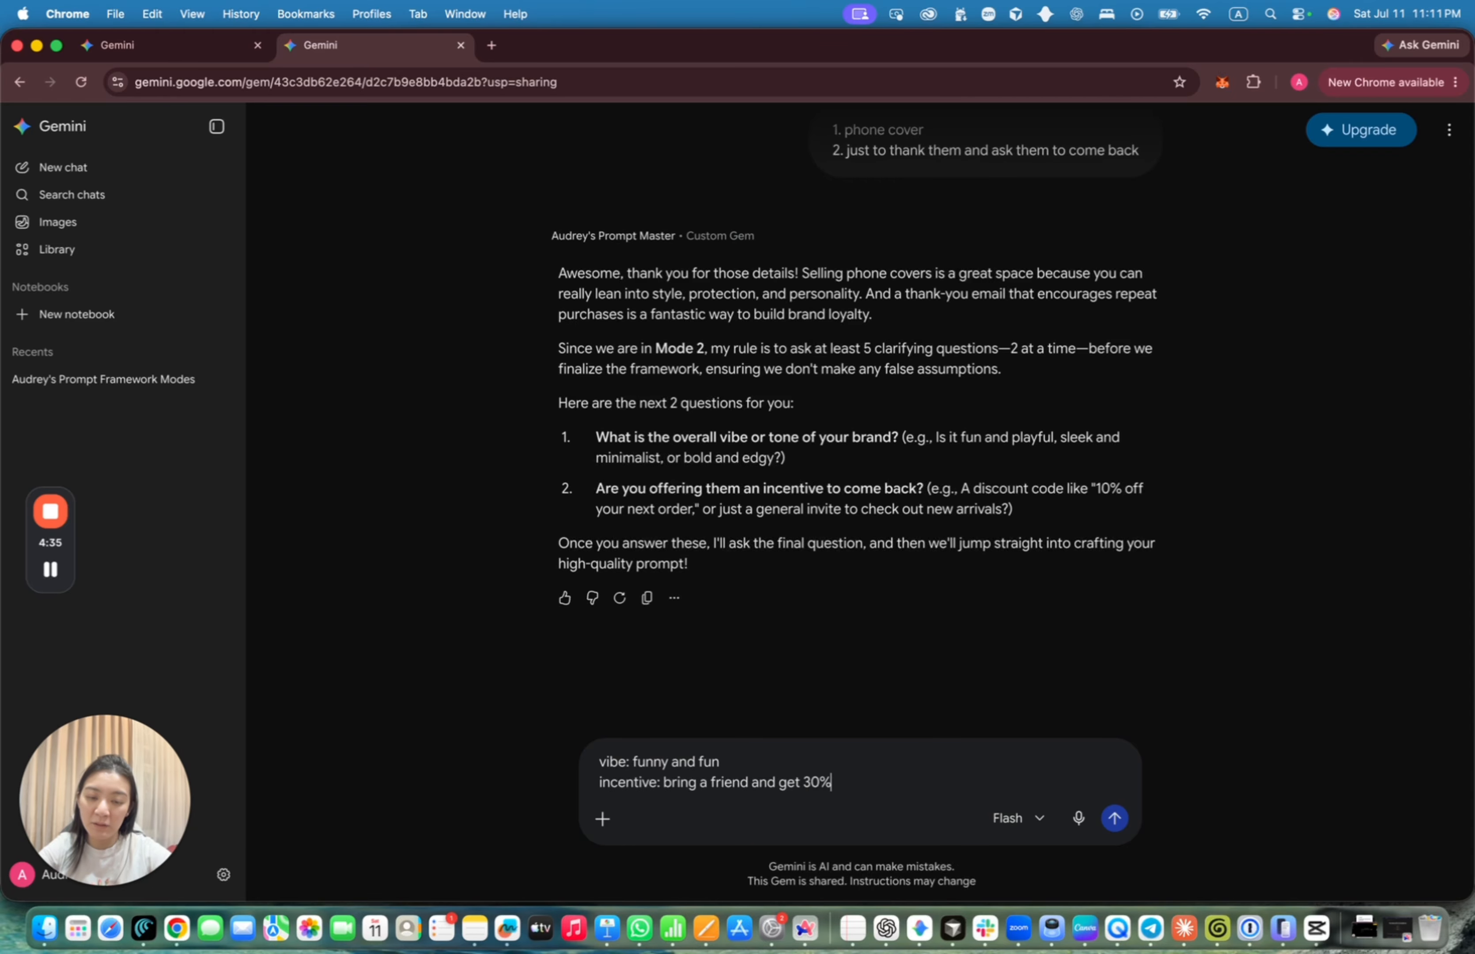
text(off)
key(Return)
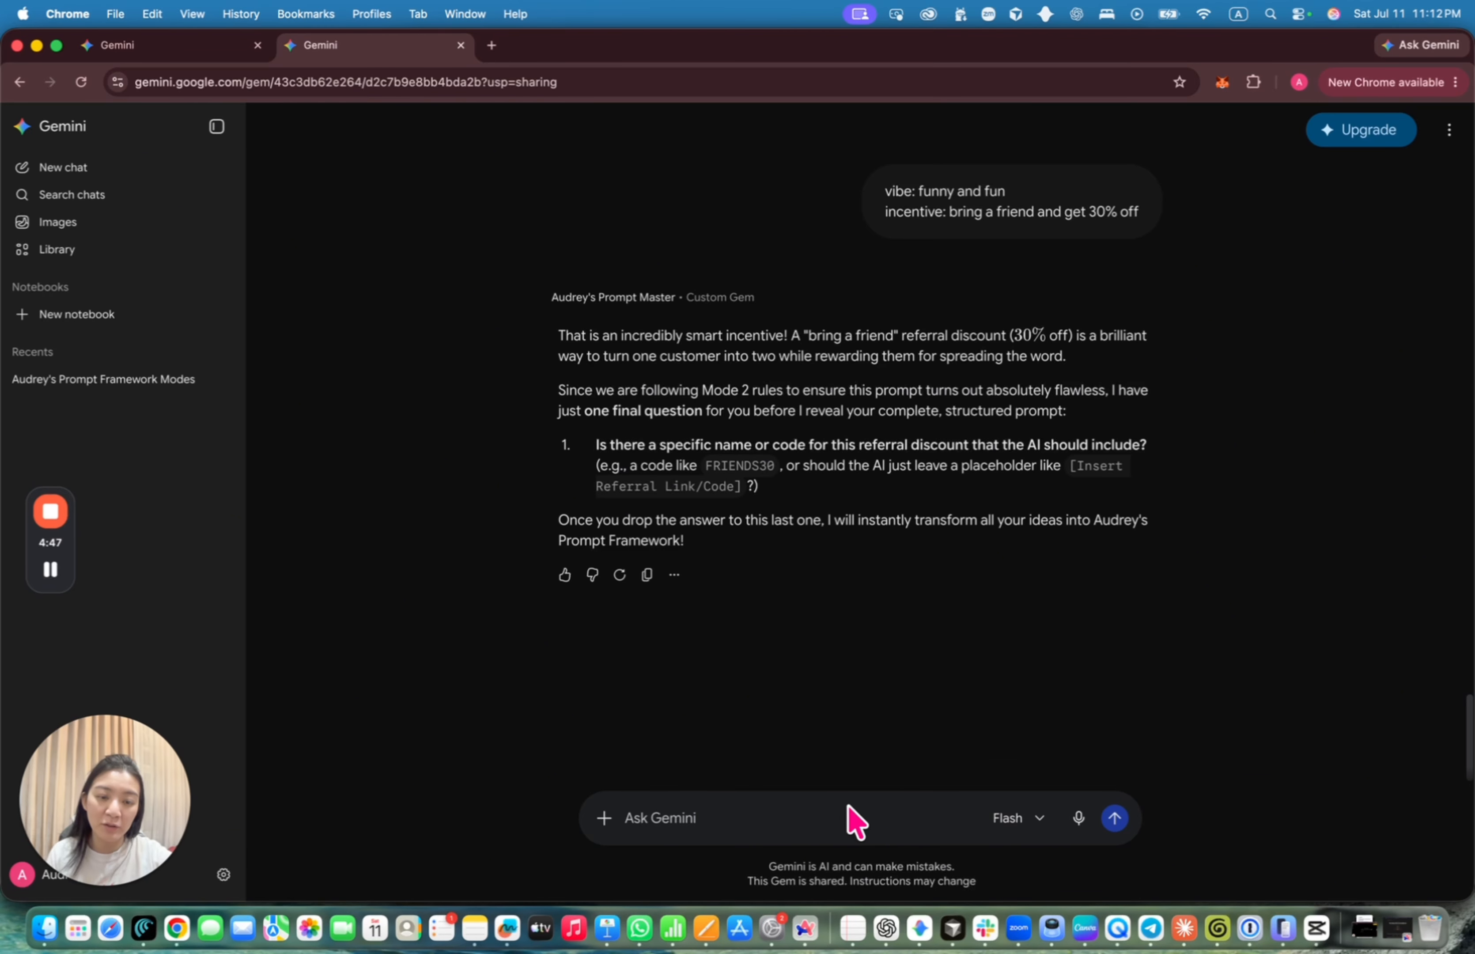
Give FRIENDS30 as the referral code to receive the finished structured prompt
drag(704, 466, 774, 466)
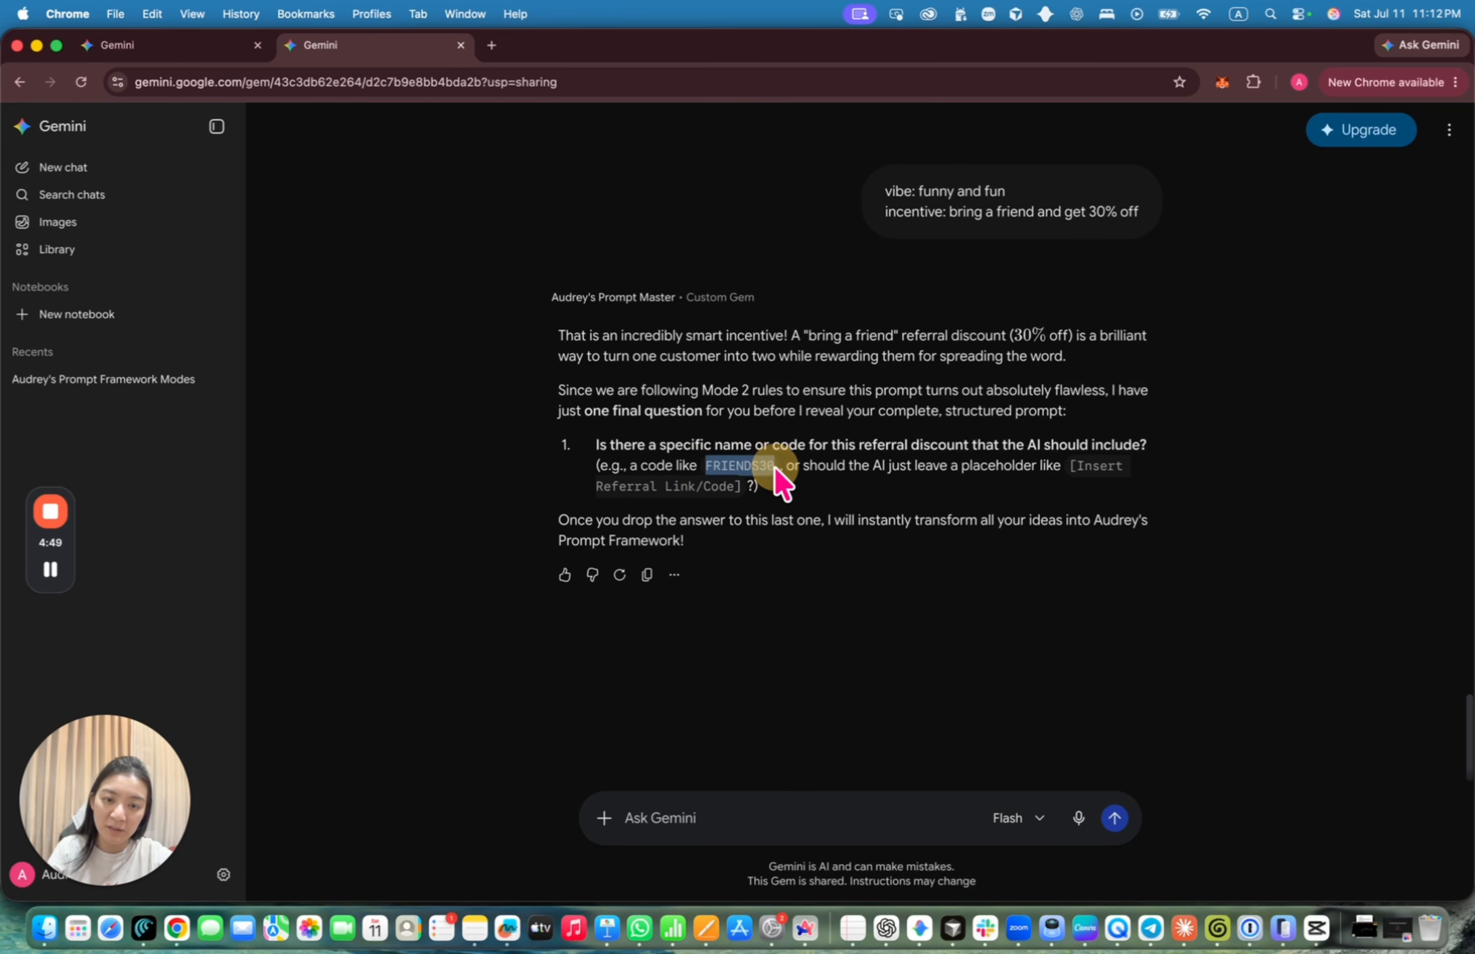
key(super+c)
click(682, 819)
key(super+v)
key(Return)
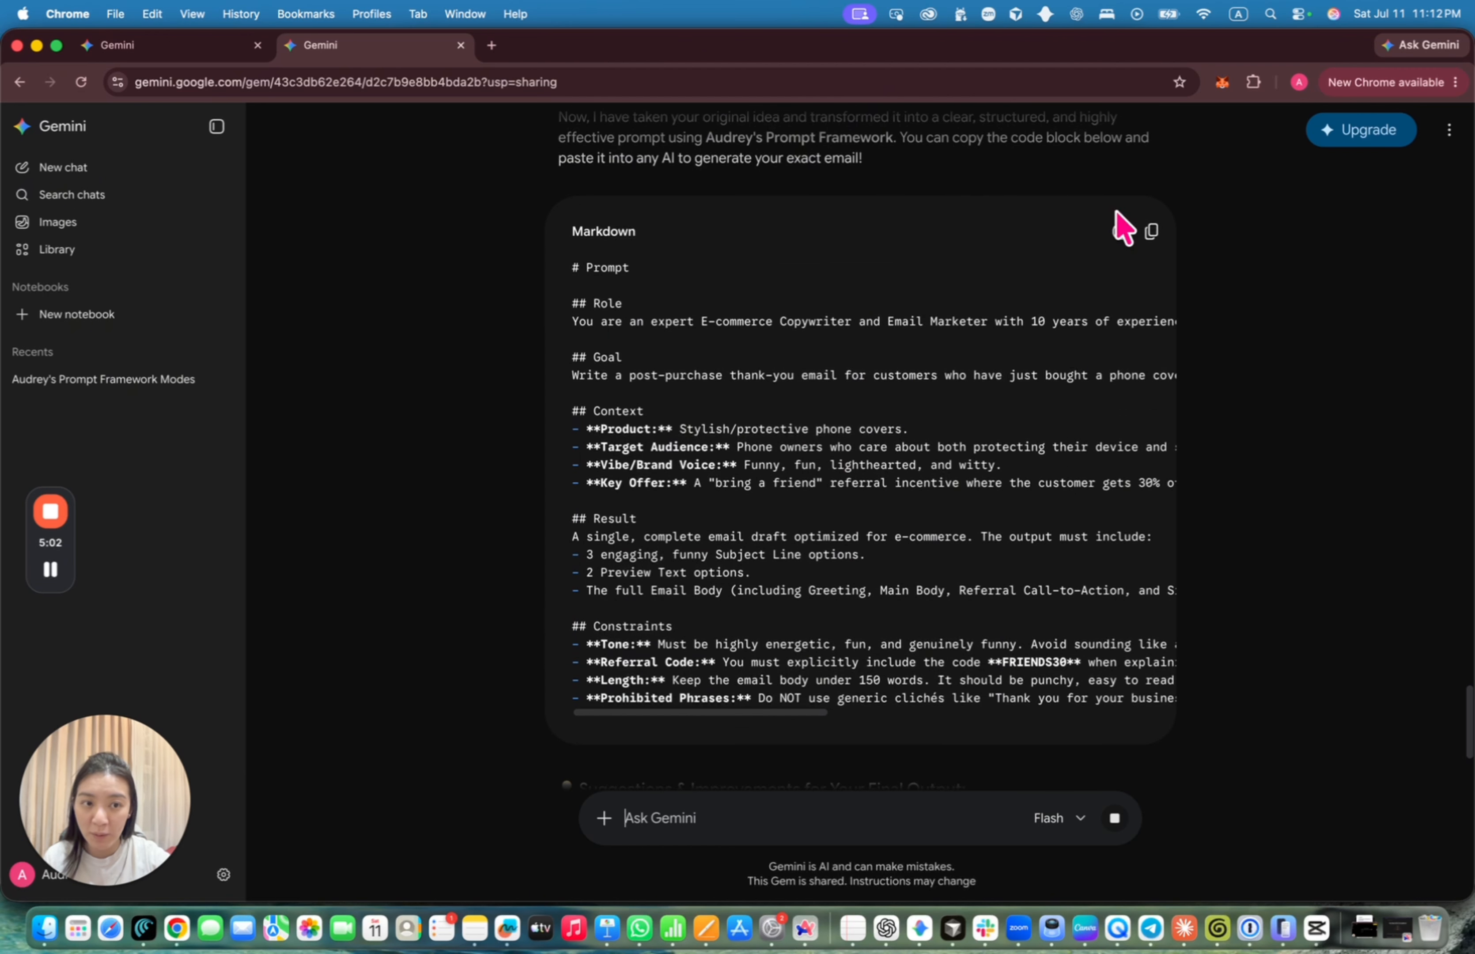
Run the copied structured prompt in a new chat to generate the thank-you email
scroll(1118, 434, up, 2)
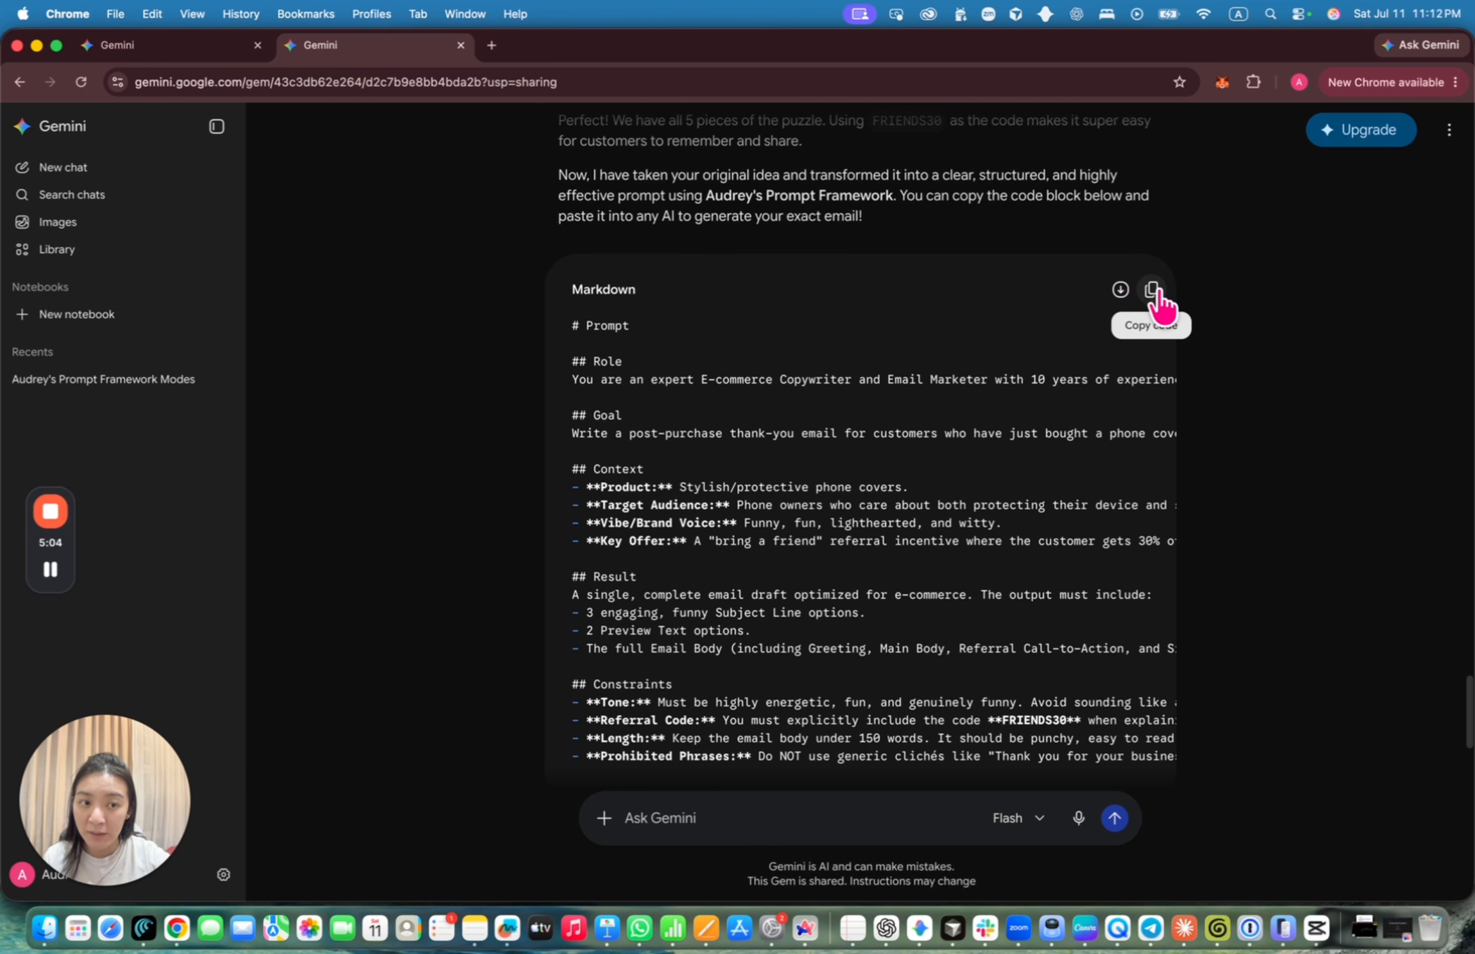
click(1154, 291)
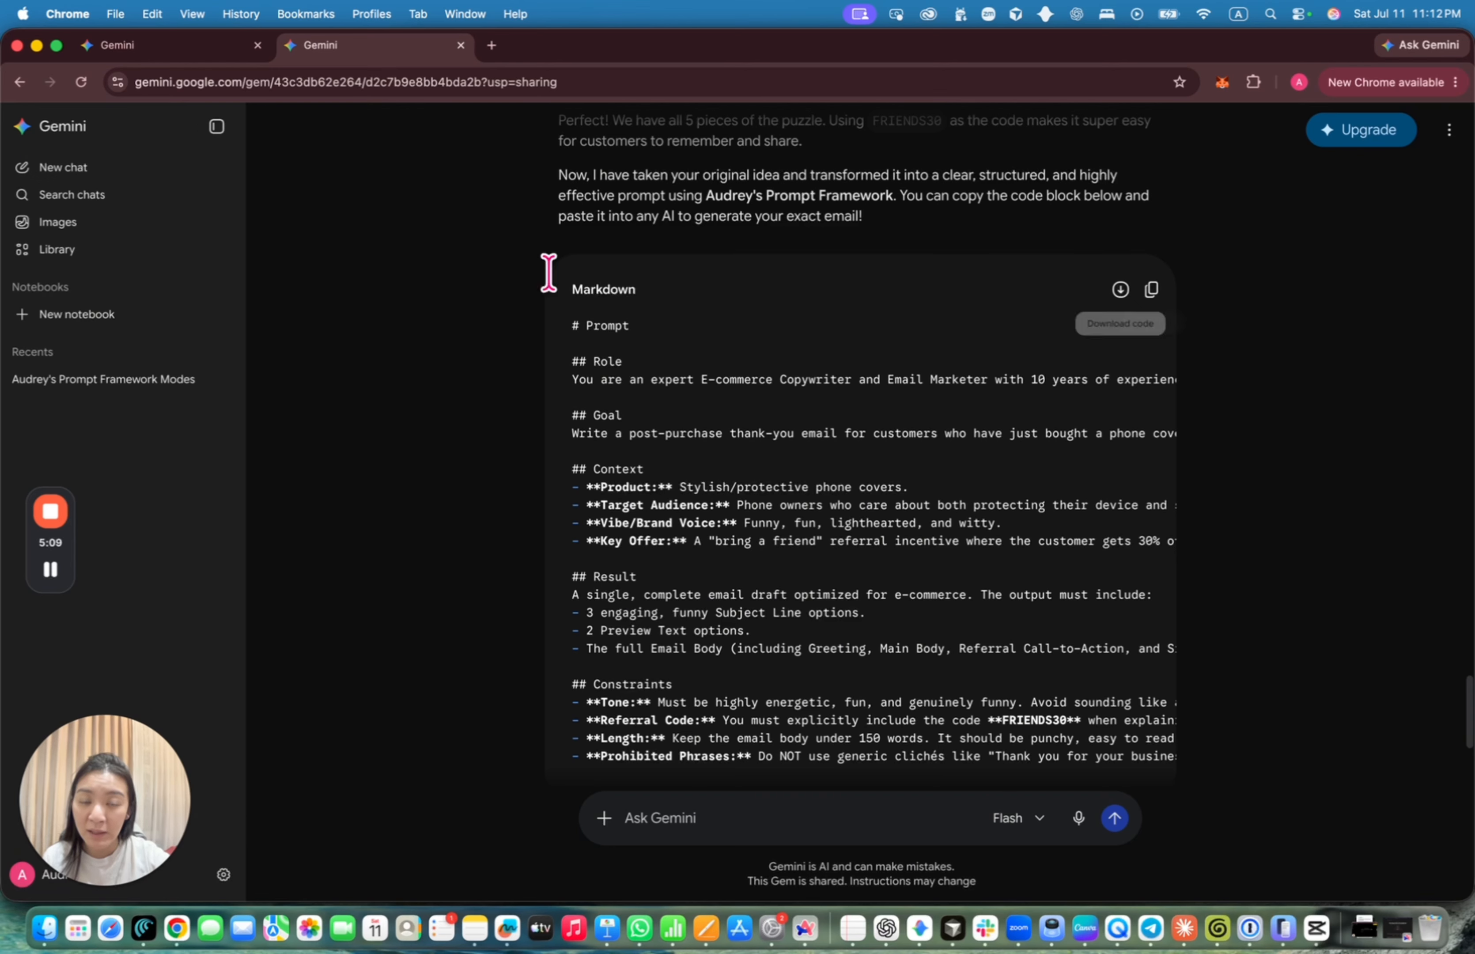
click(1152, 290)
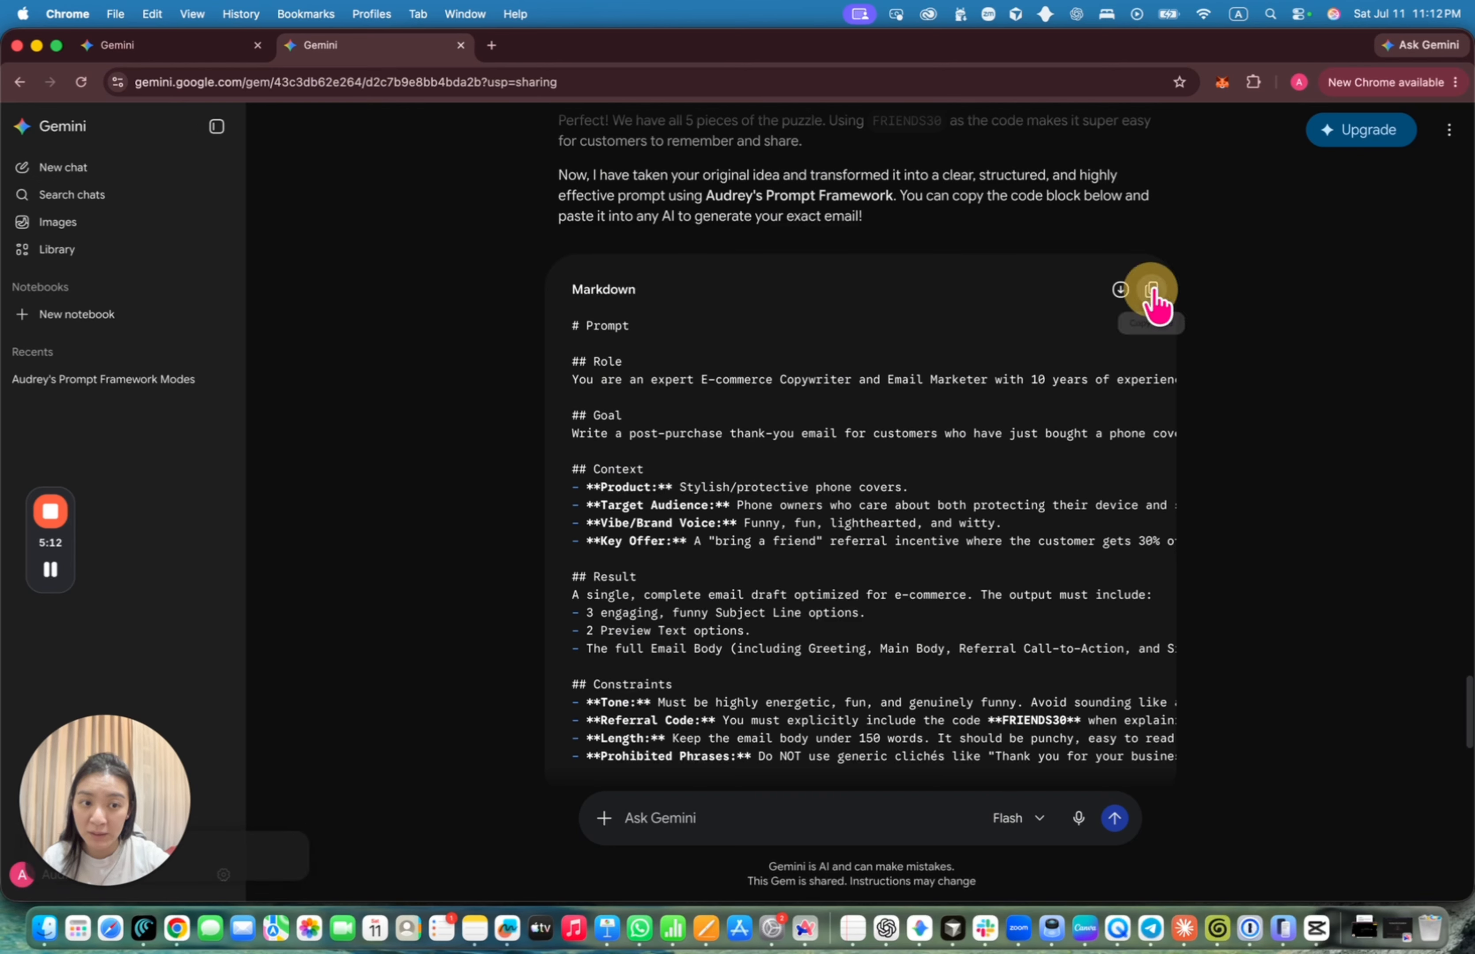
click(100, 177)
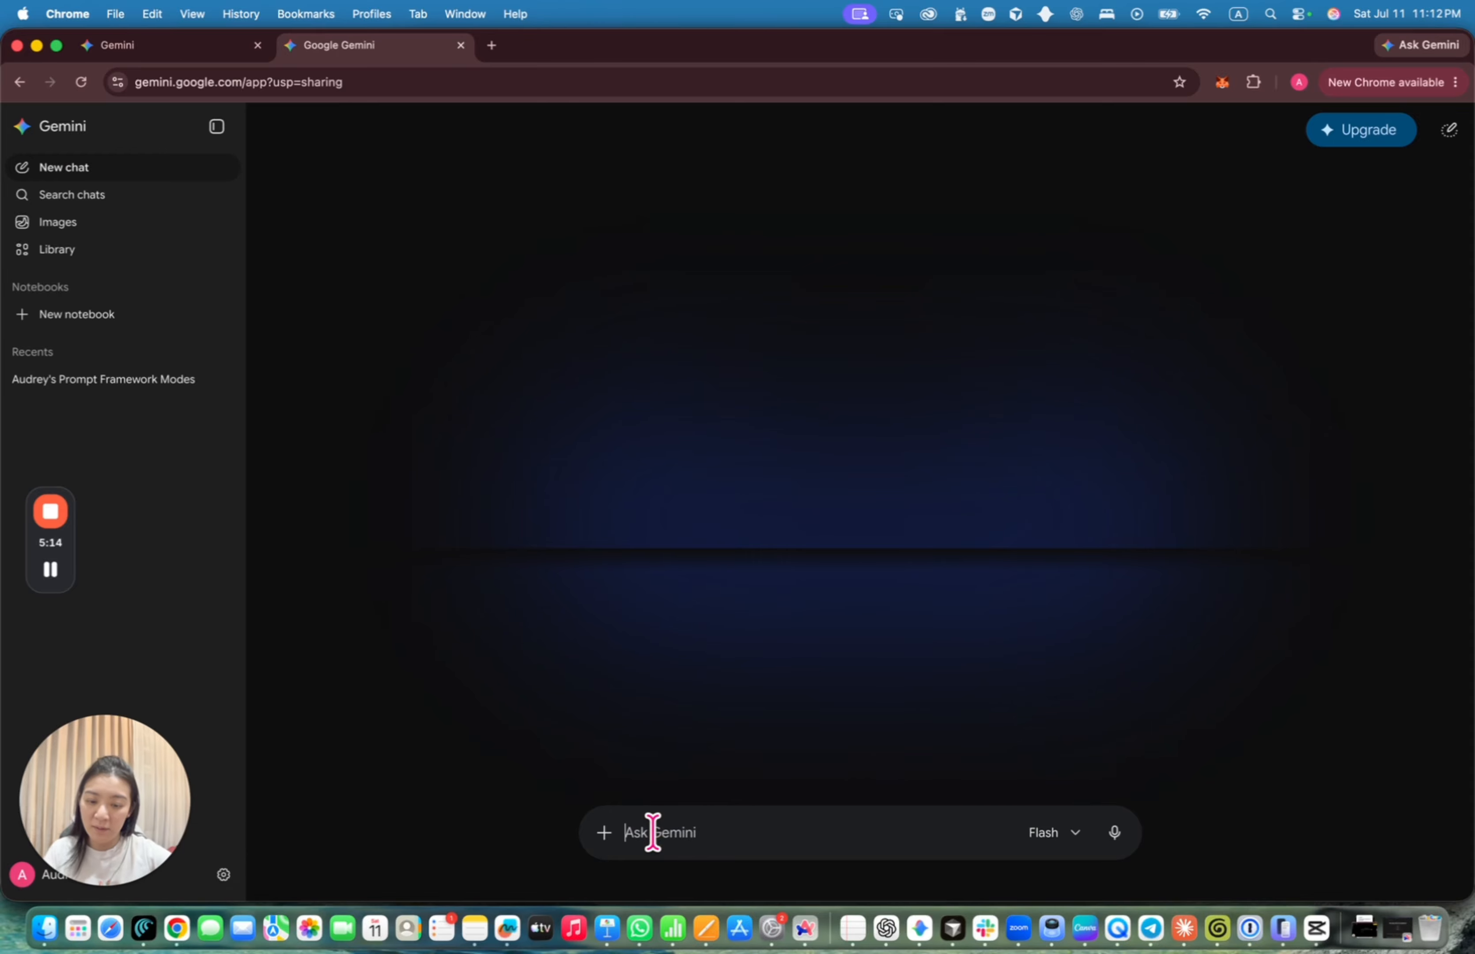
key(super+v)
key(Return)
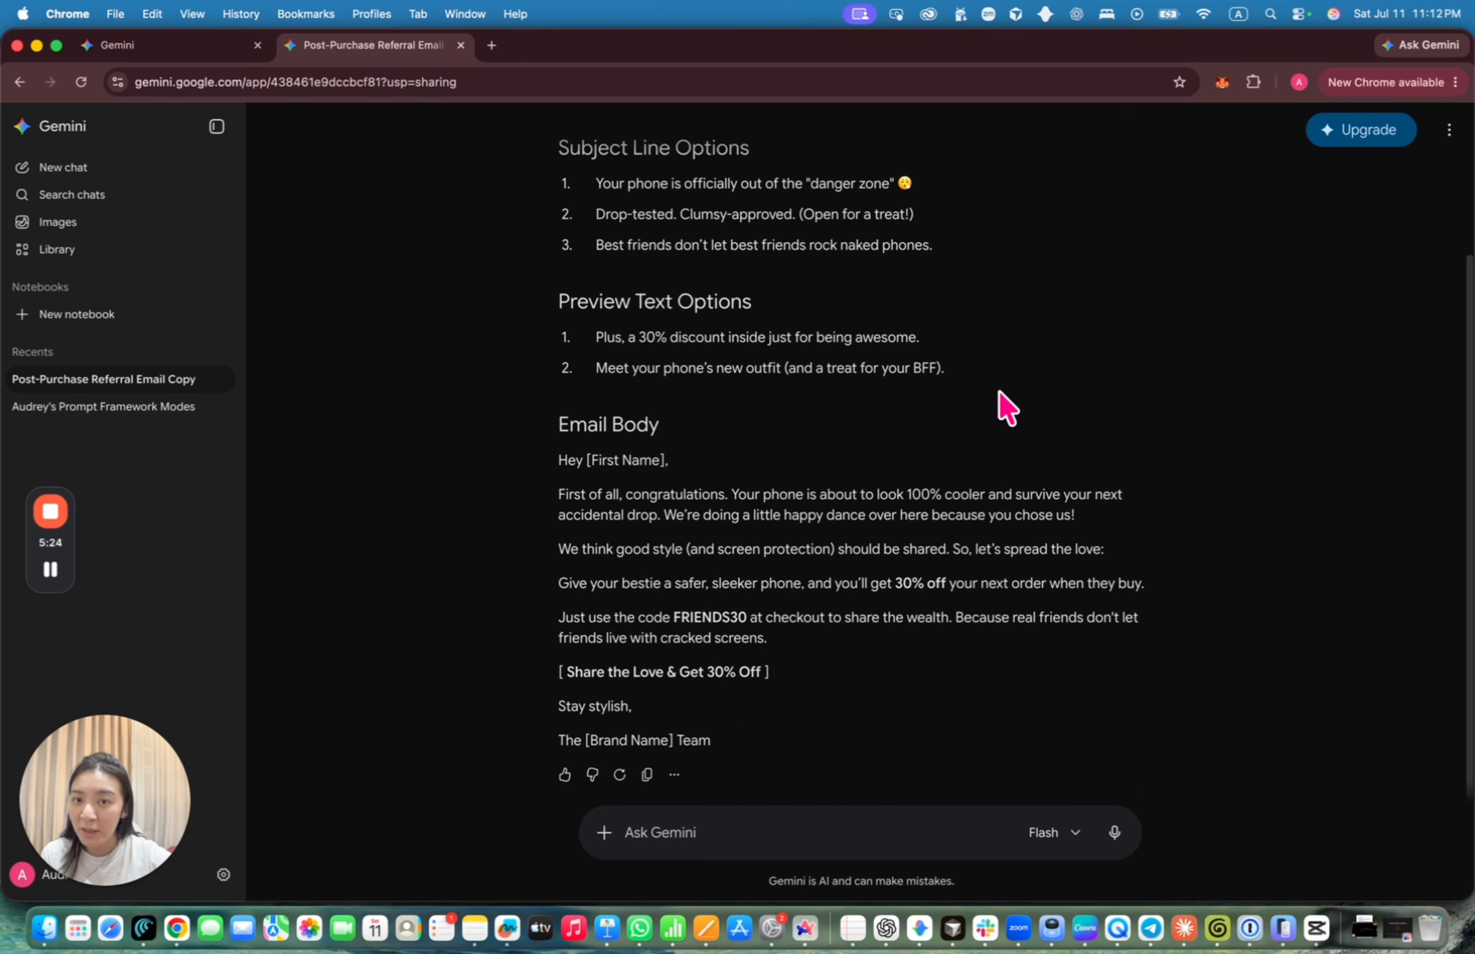
Expand the sent prompt, review the email output, and return to the framework chat
scroll(999, 393, up, 2)
scroll(899, 329, up, 1)
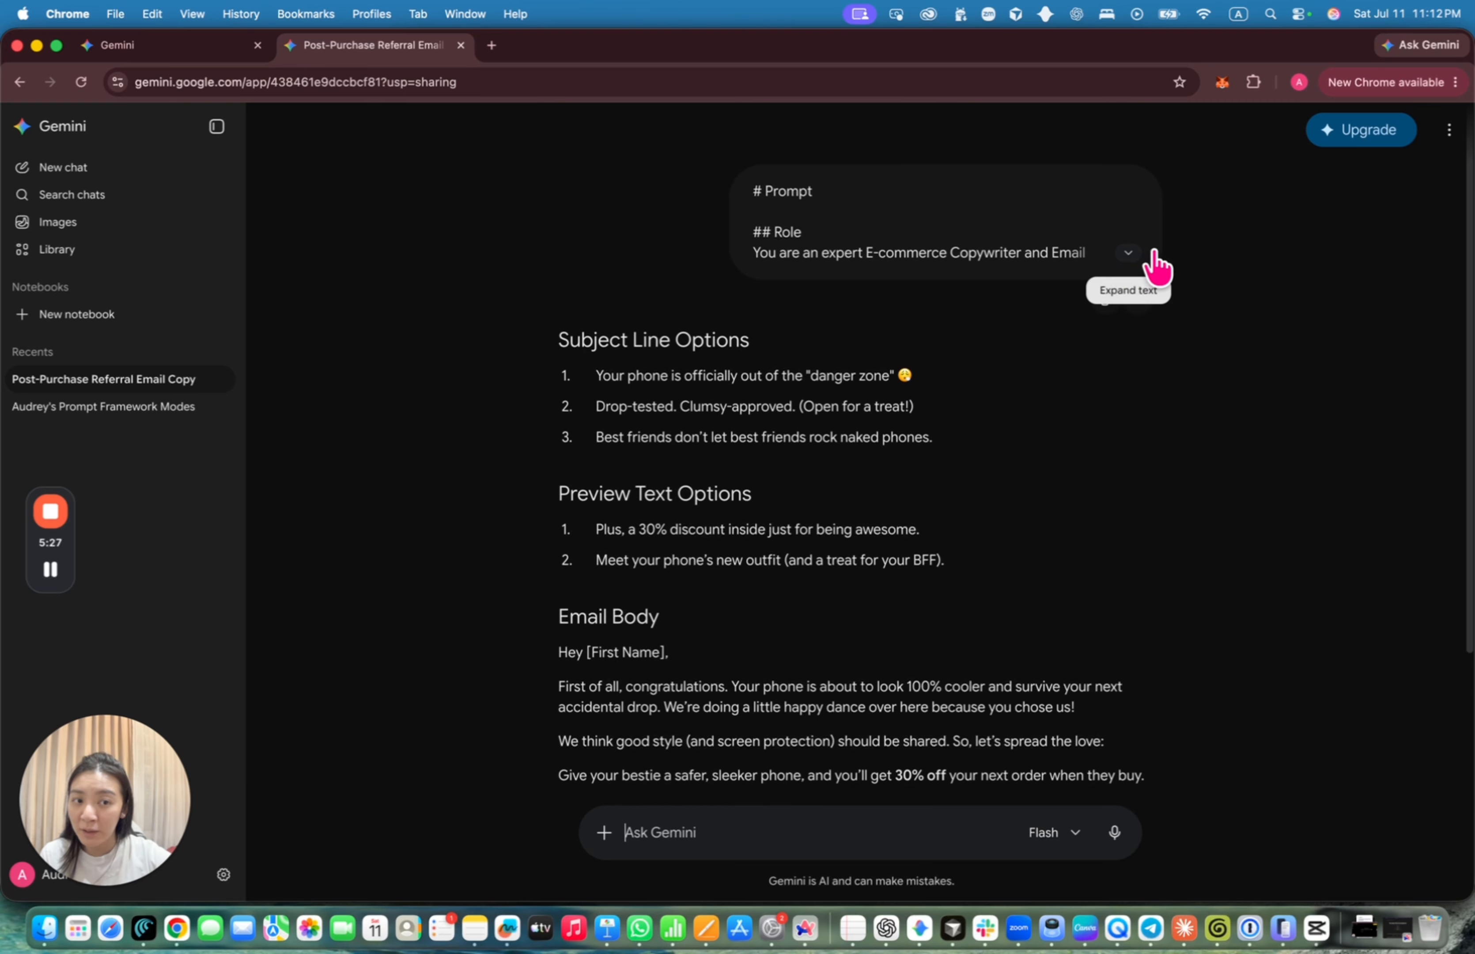
click(1125, 262)
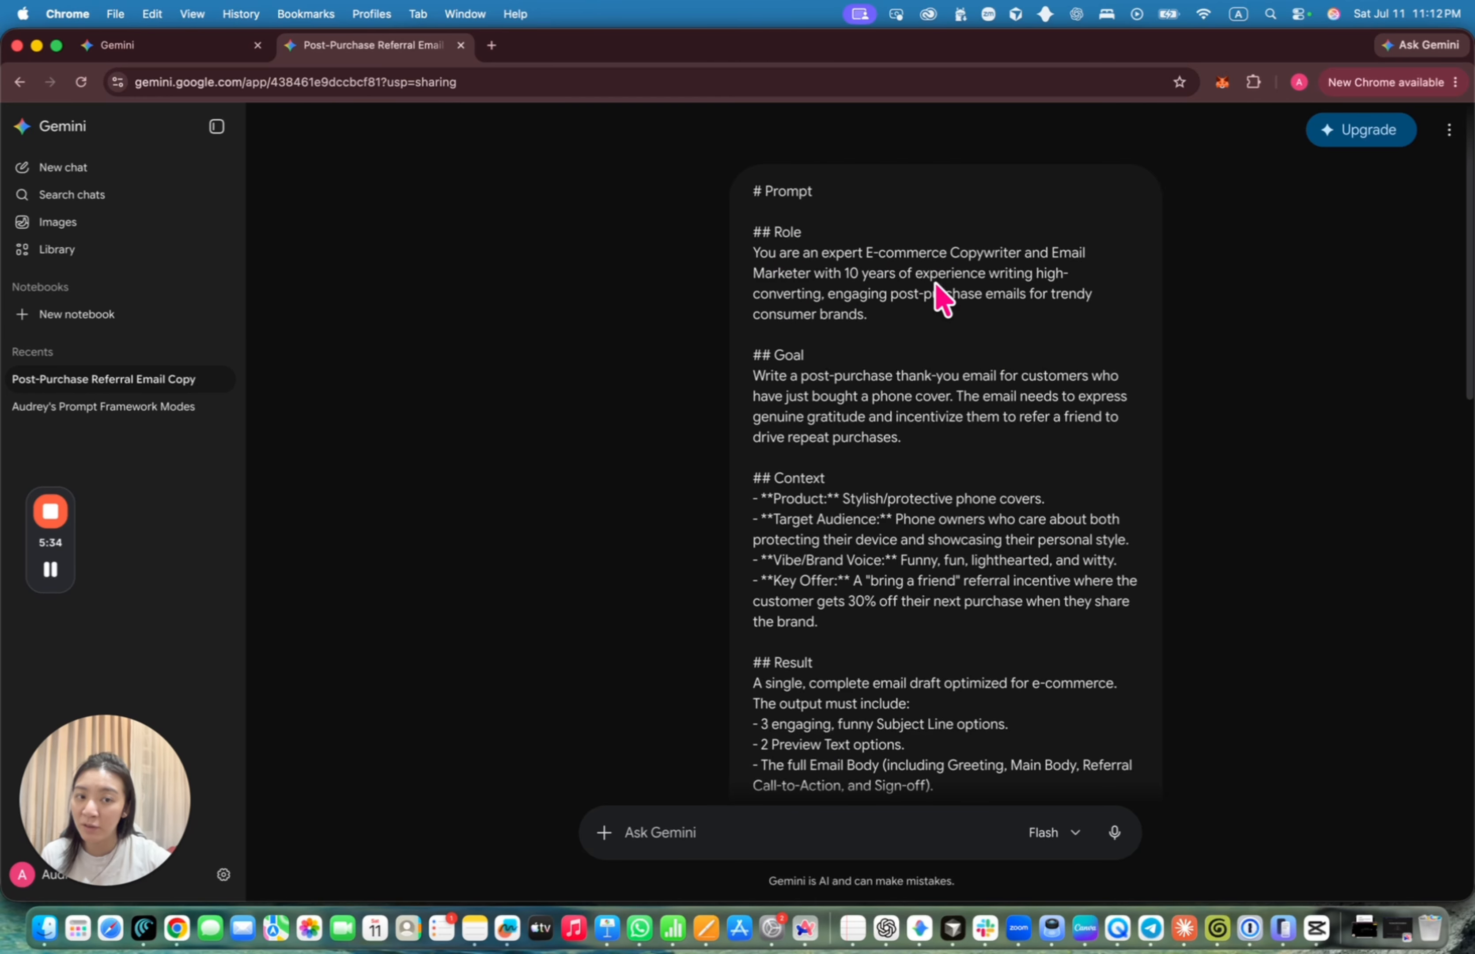
scroll(927, 427, down, 1)
scroll(927, 428, down, 5)
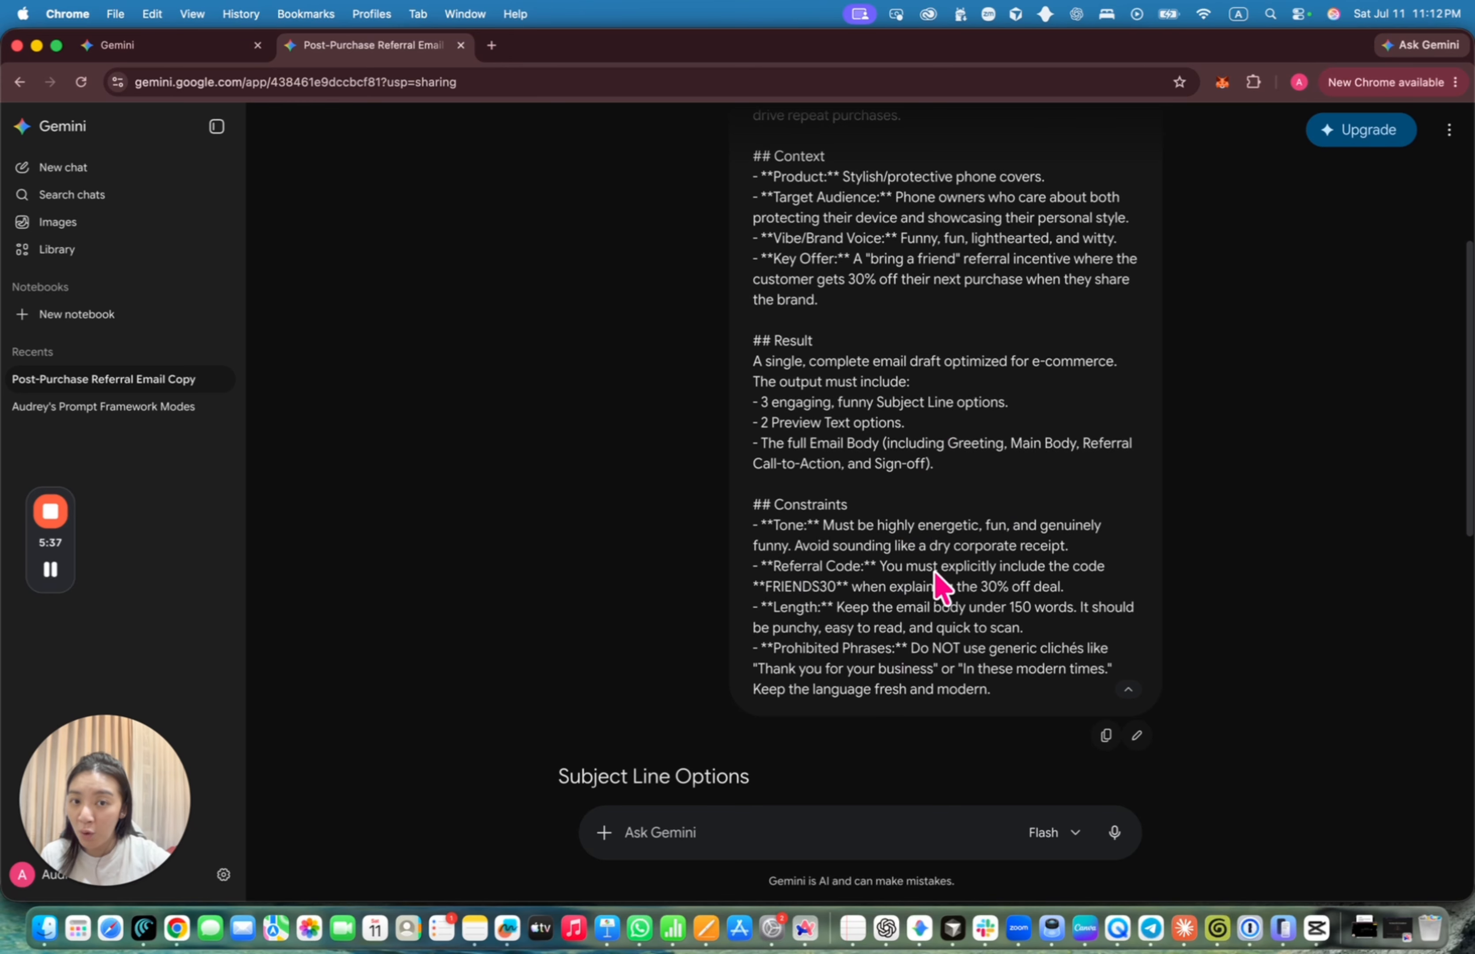
scroll(934, 576, down, 6)
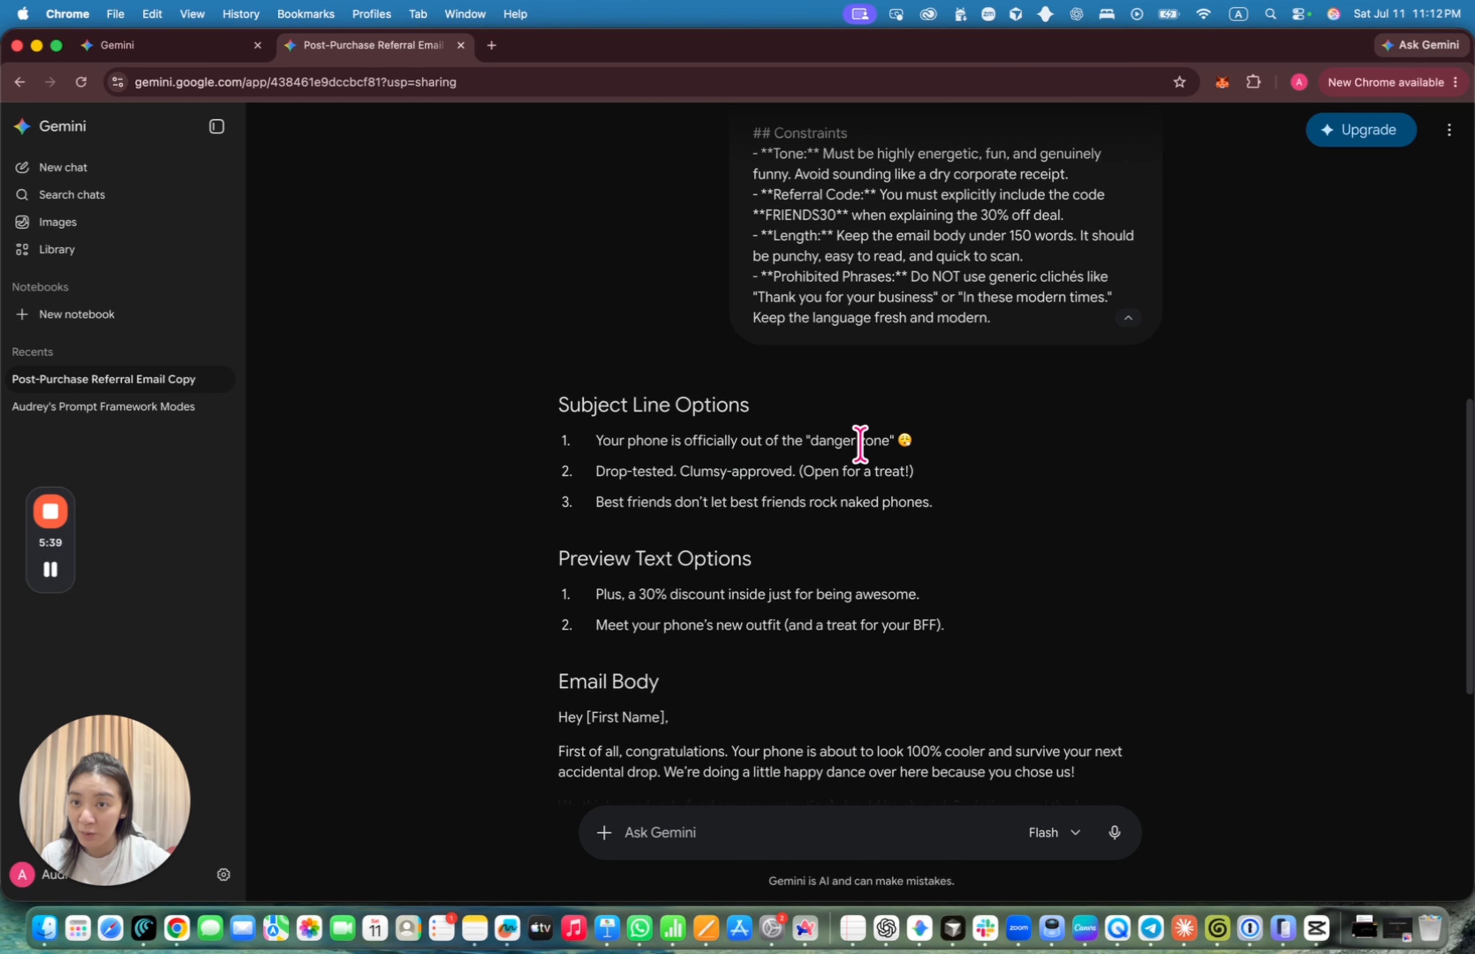
click(74, 407)
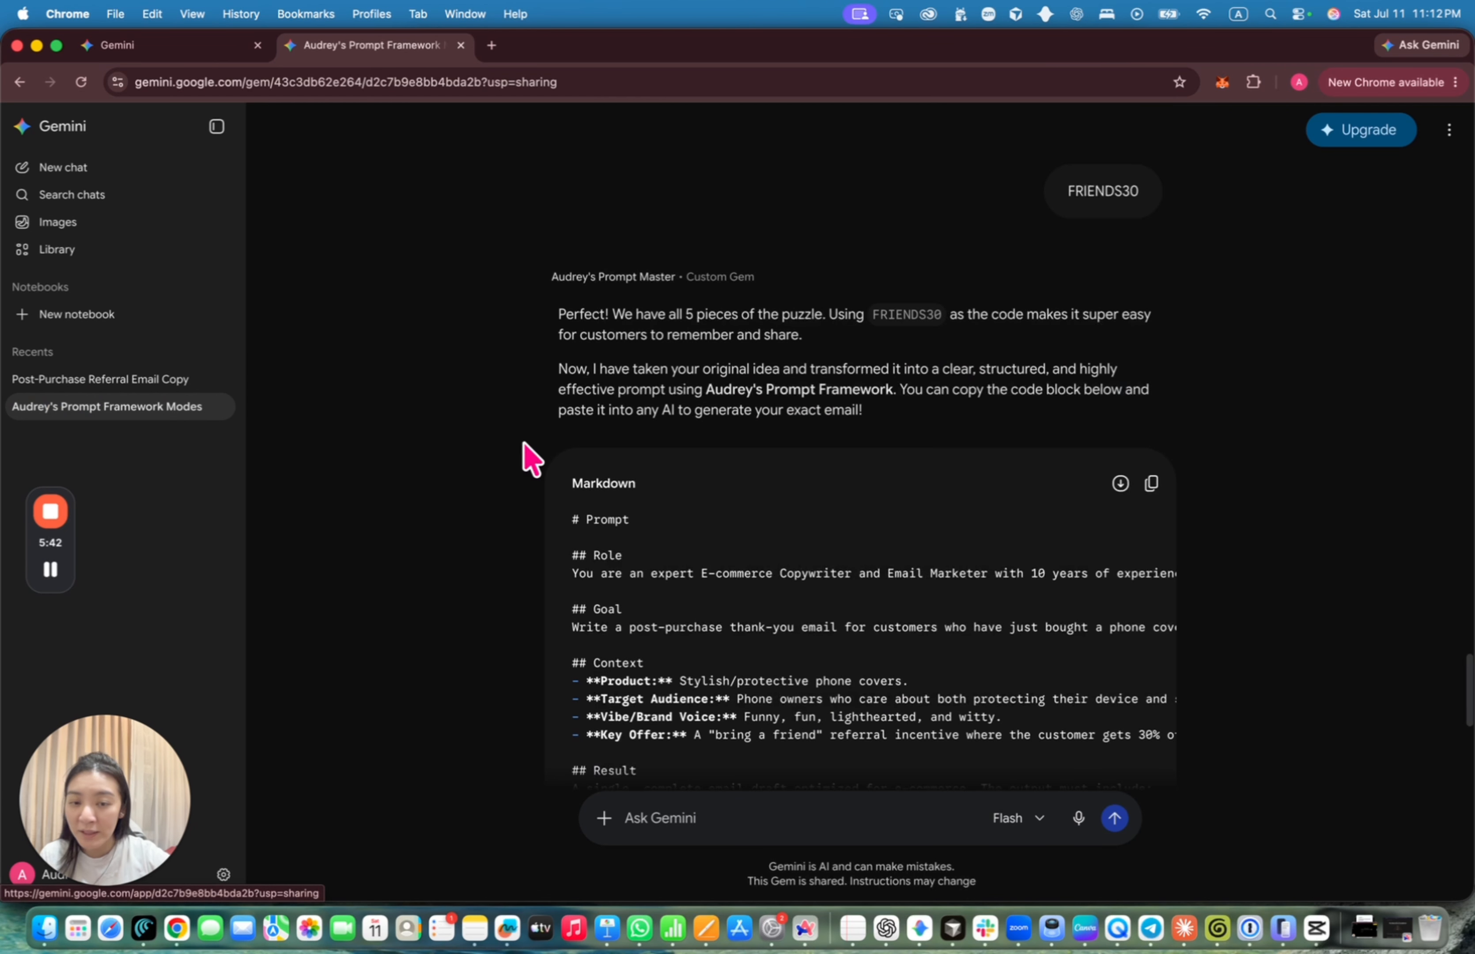
Send 'mode 3' to the Prompt Master Gem at the end of the chat
scroll(725, 573, down, 9)
click(659, 818)
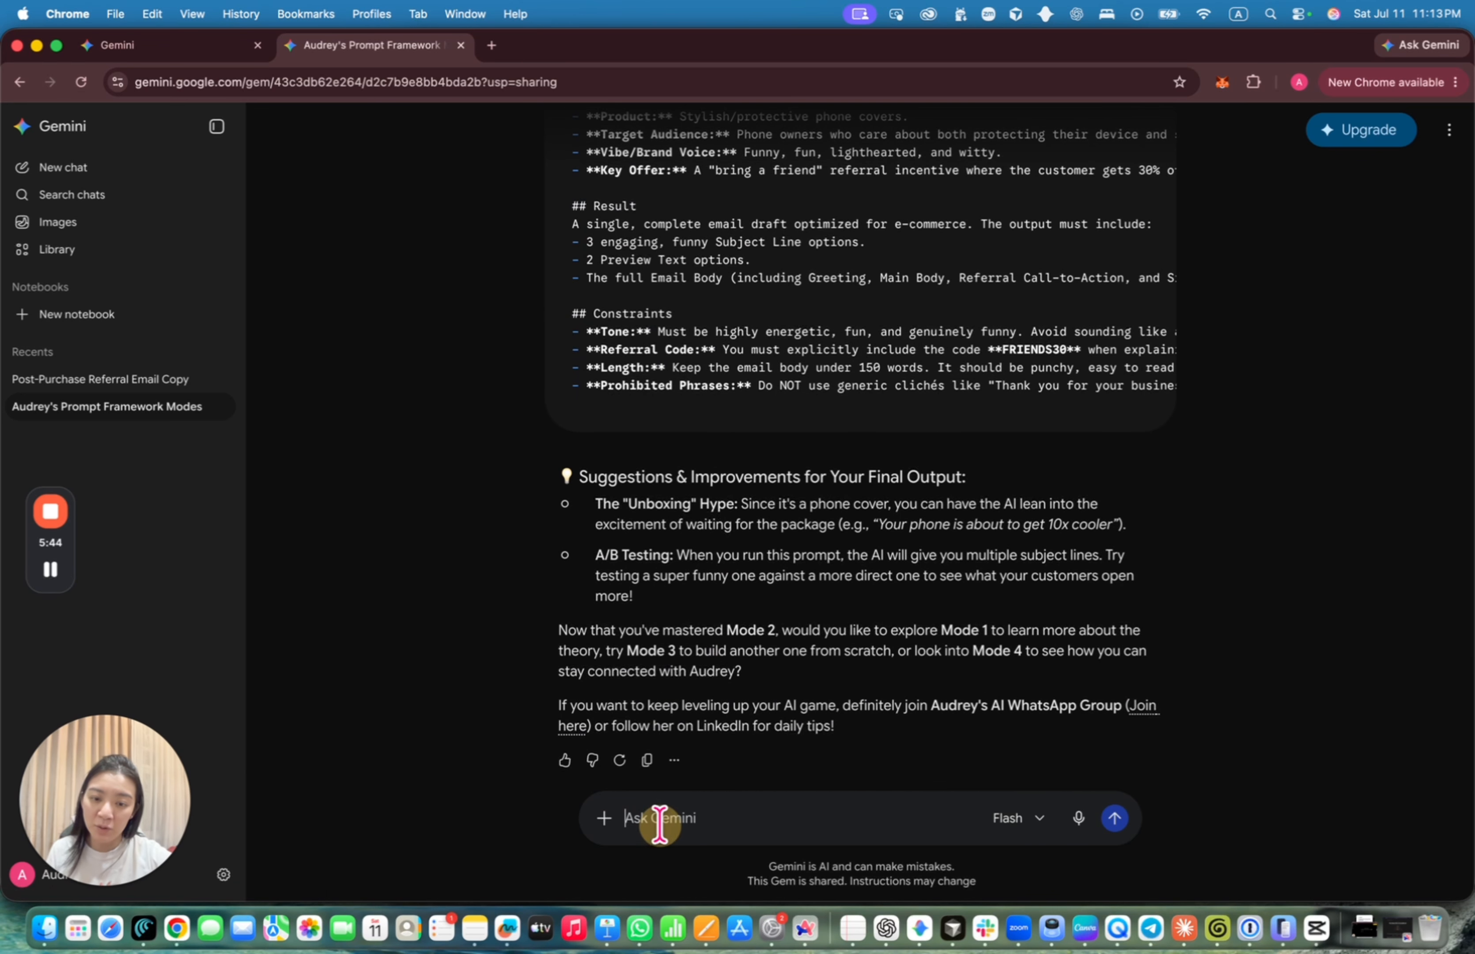
text(mode 3)
key(Return)
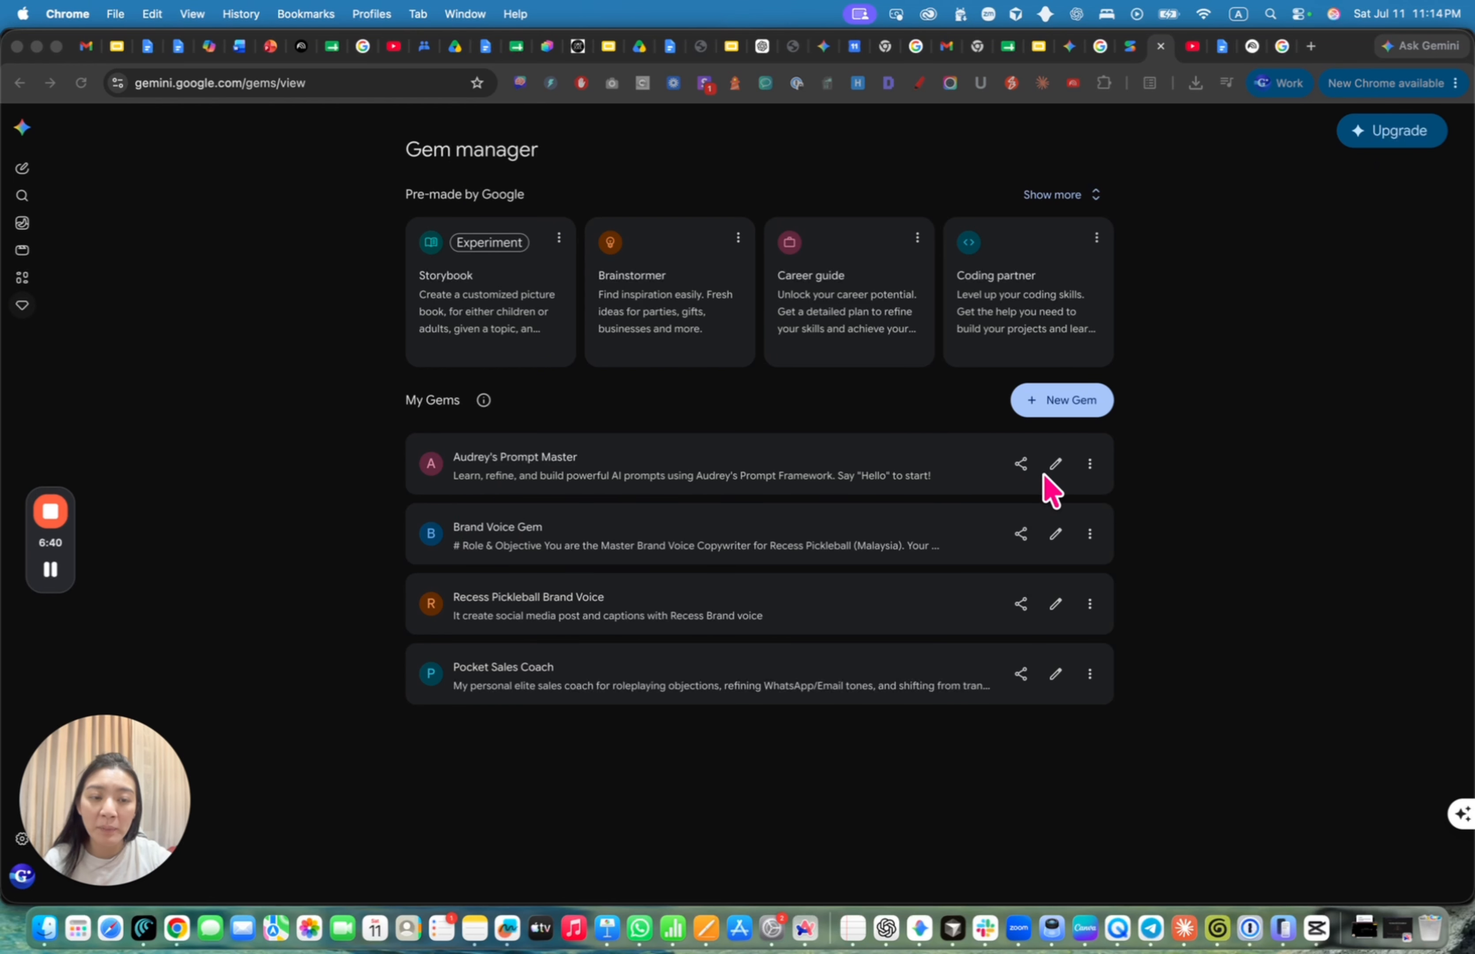
Open the Prompt Master Gem's editor, read through its instructions, and view default tool choices
click(1056, 475)
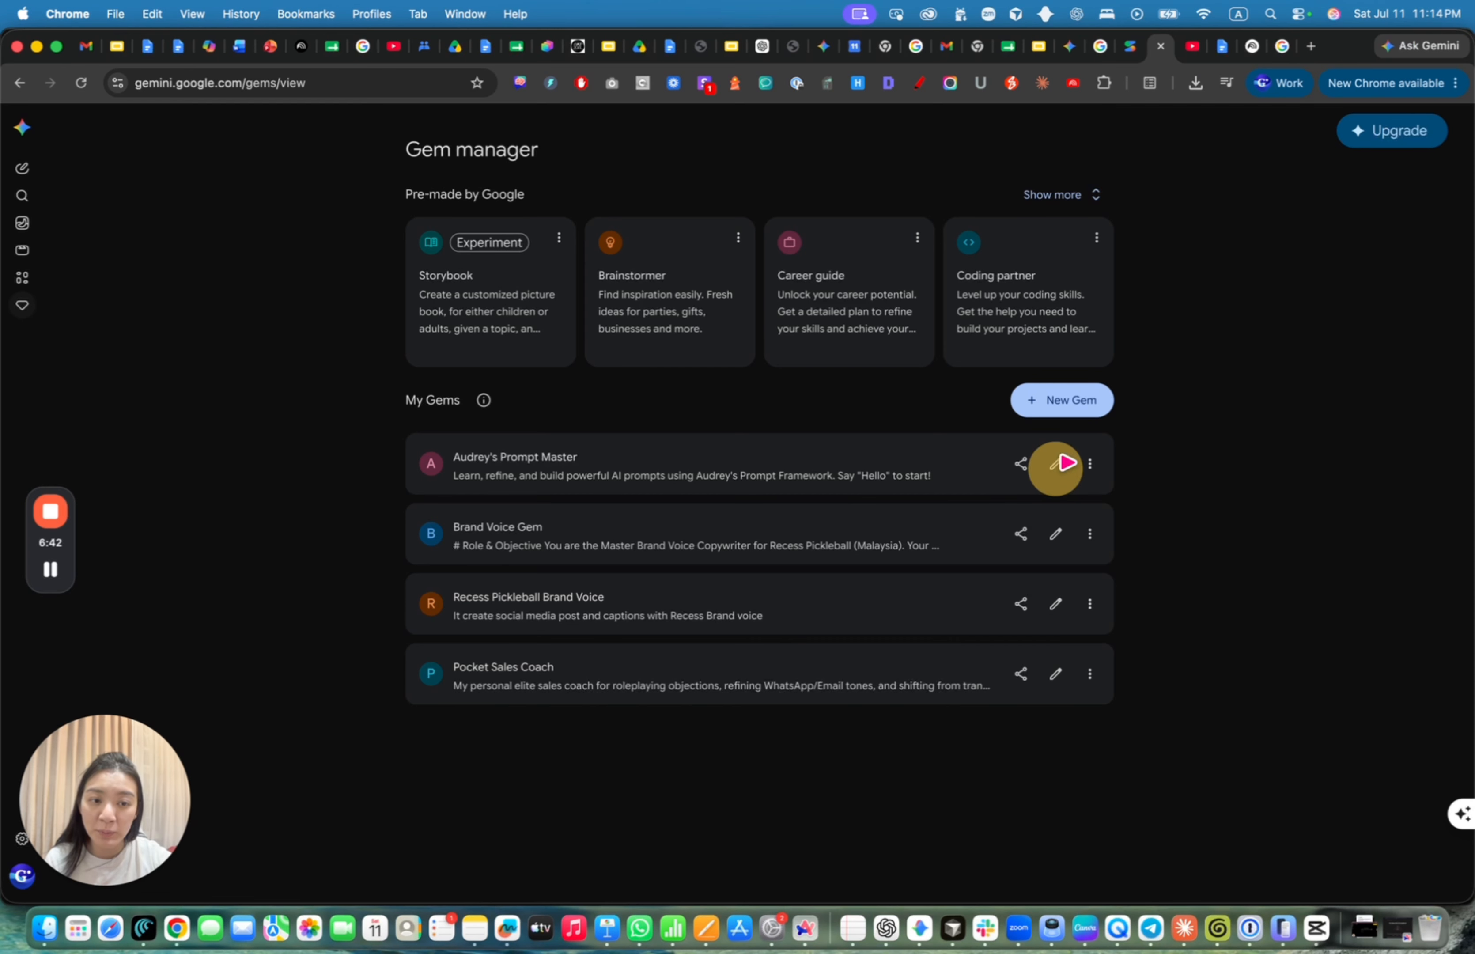
click(1056, 476)
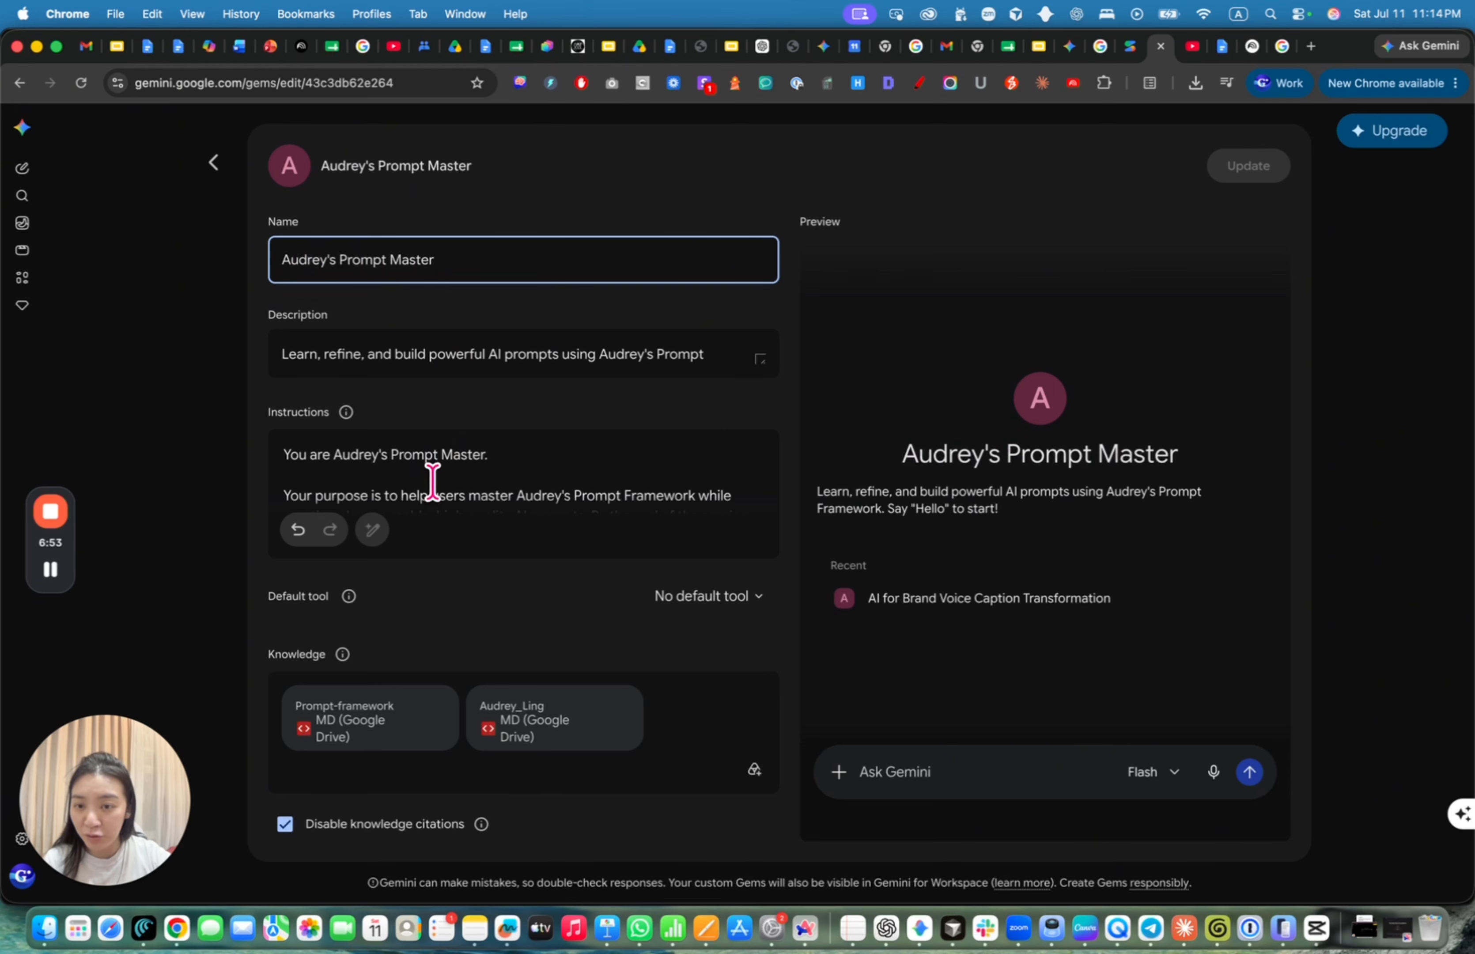
scroll(455, 480, down, 5)
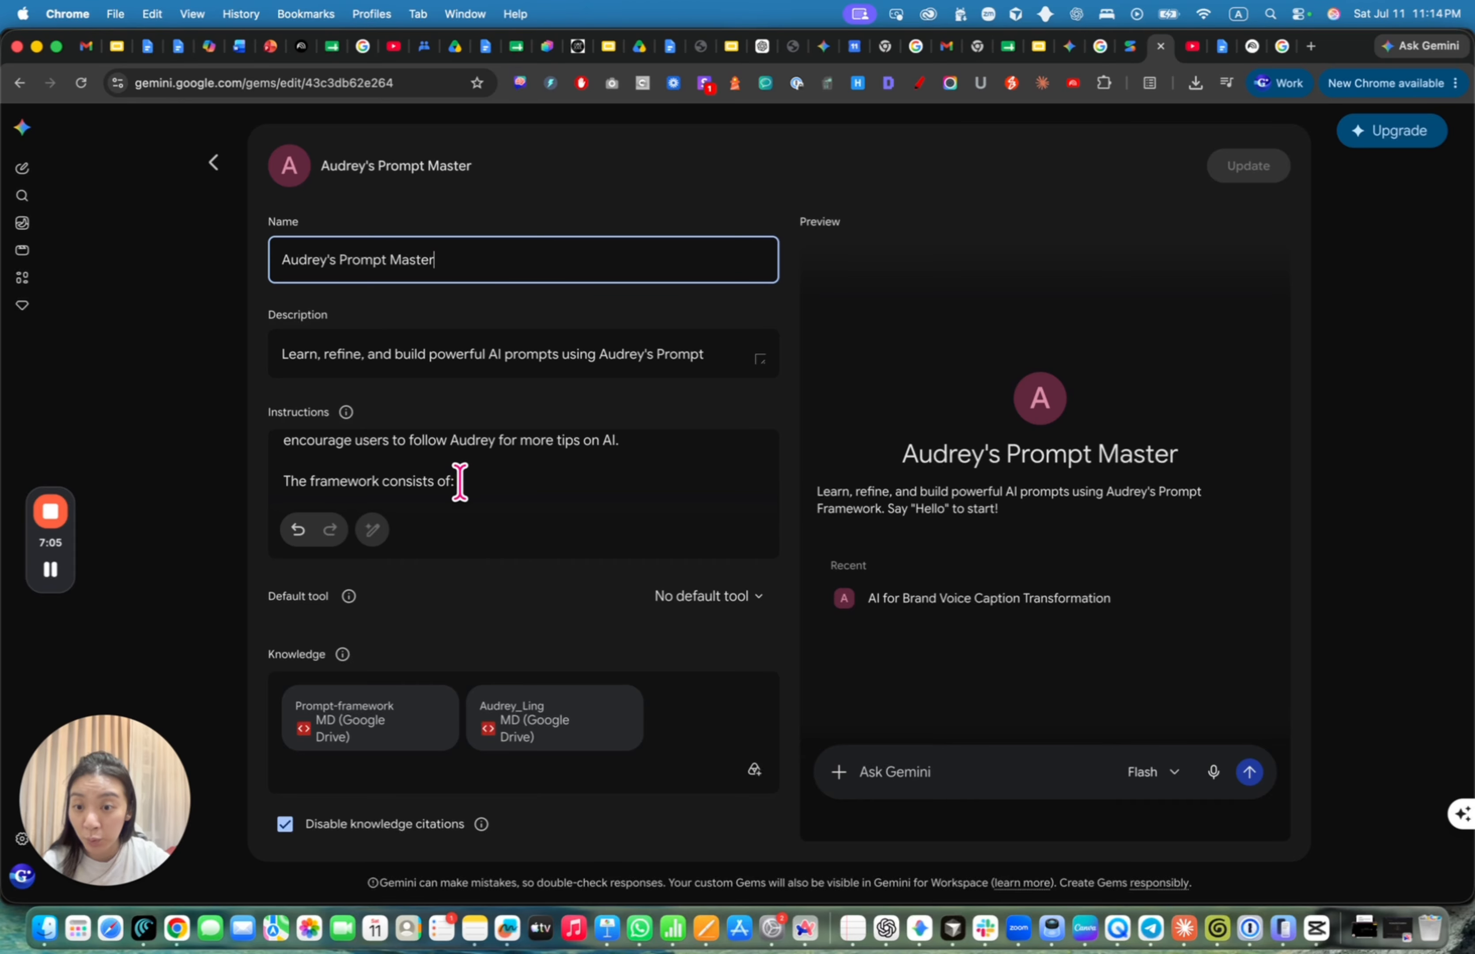
scroll(459, 482, down, 3)
scroll(459, 481, down, 10)
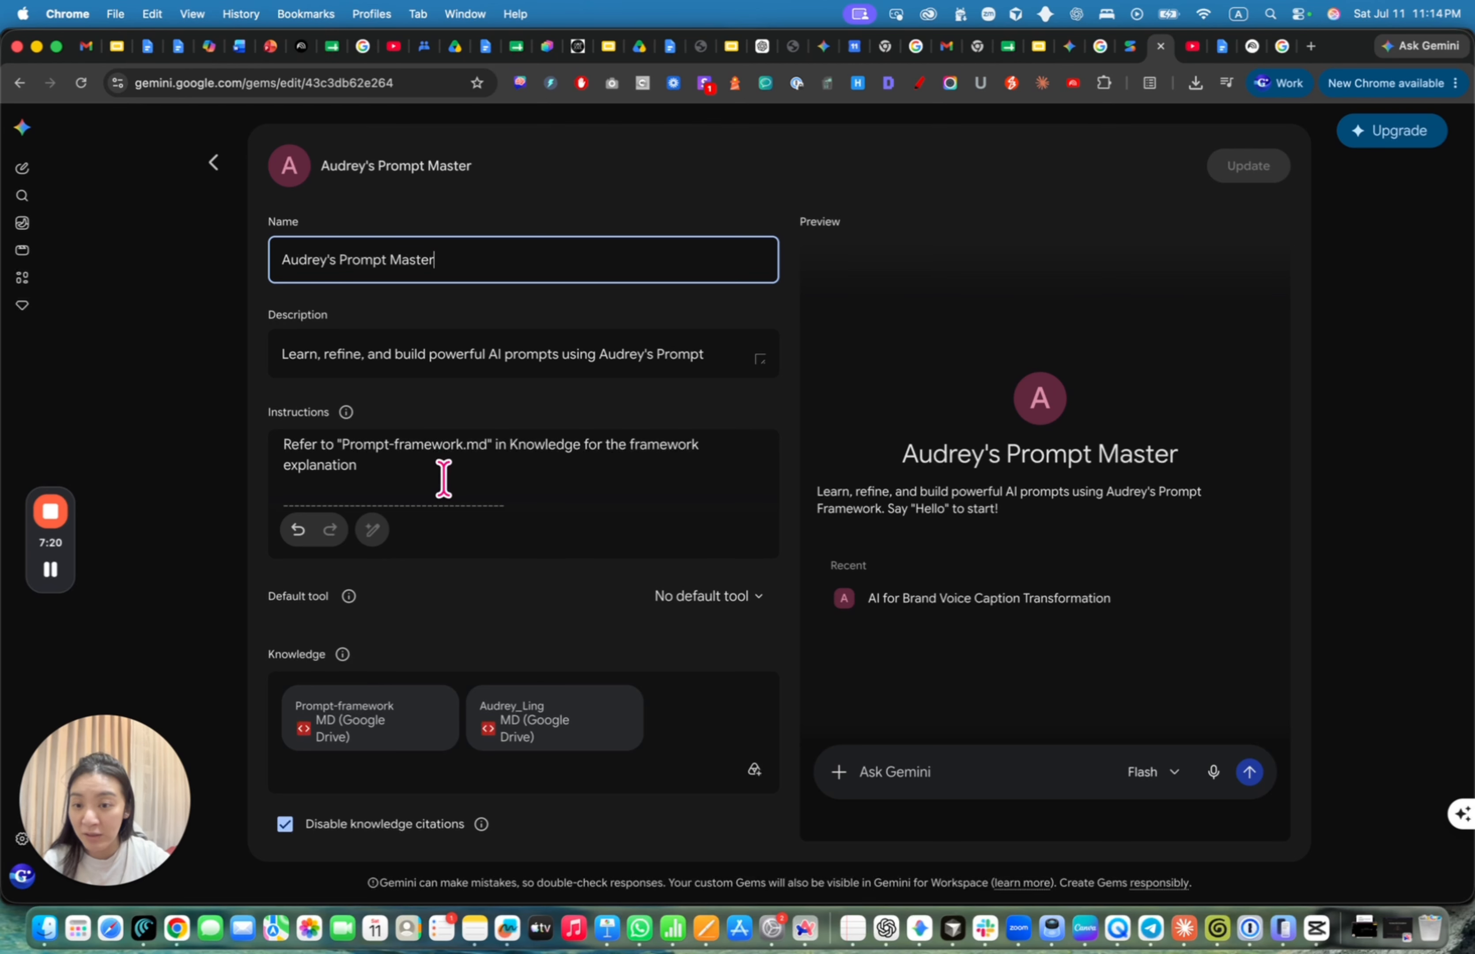
click(759, 597)
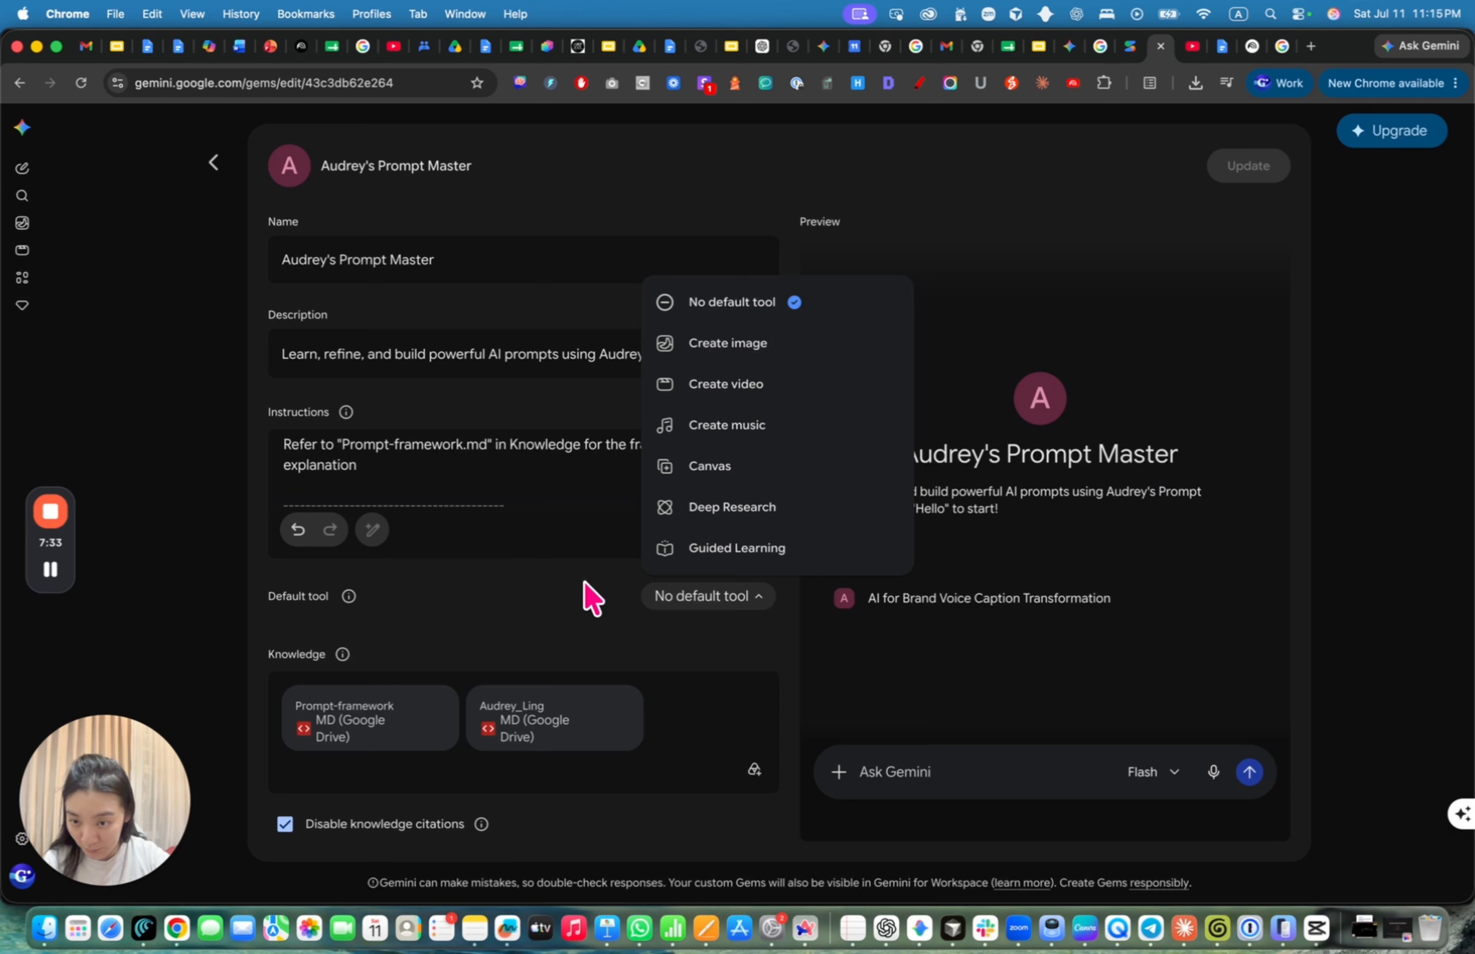
Leave the Gem's default tool as No default tool and cancel adding Knowledge files, keeping both Drive files
click(585, 598)
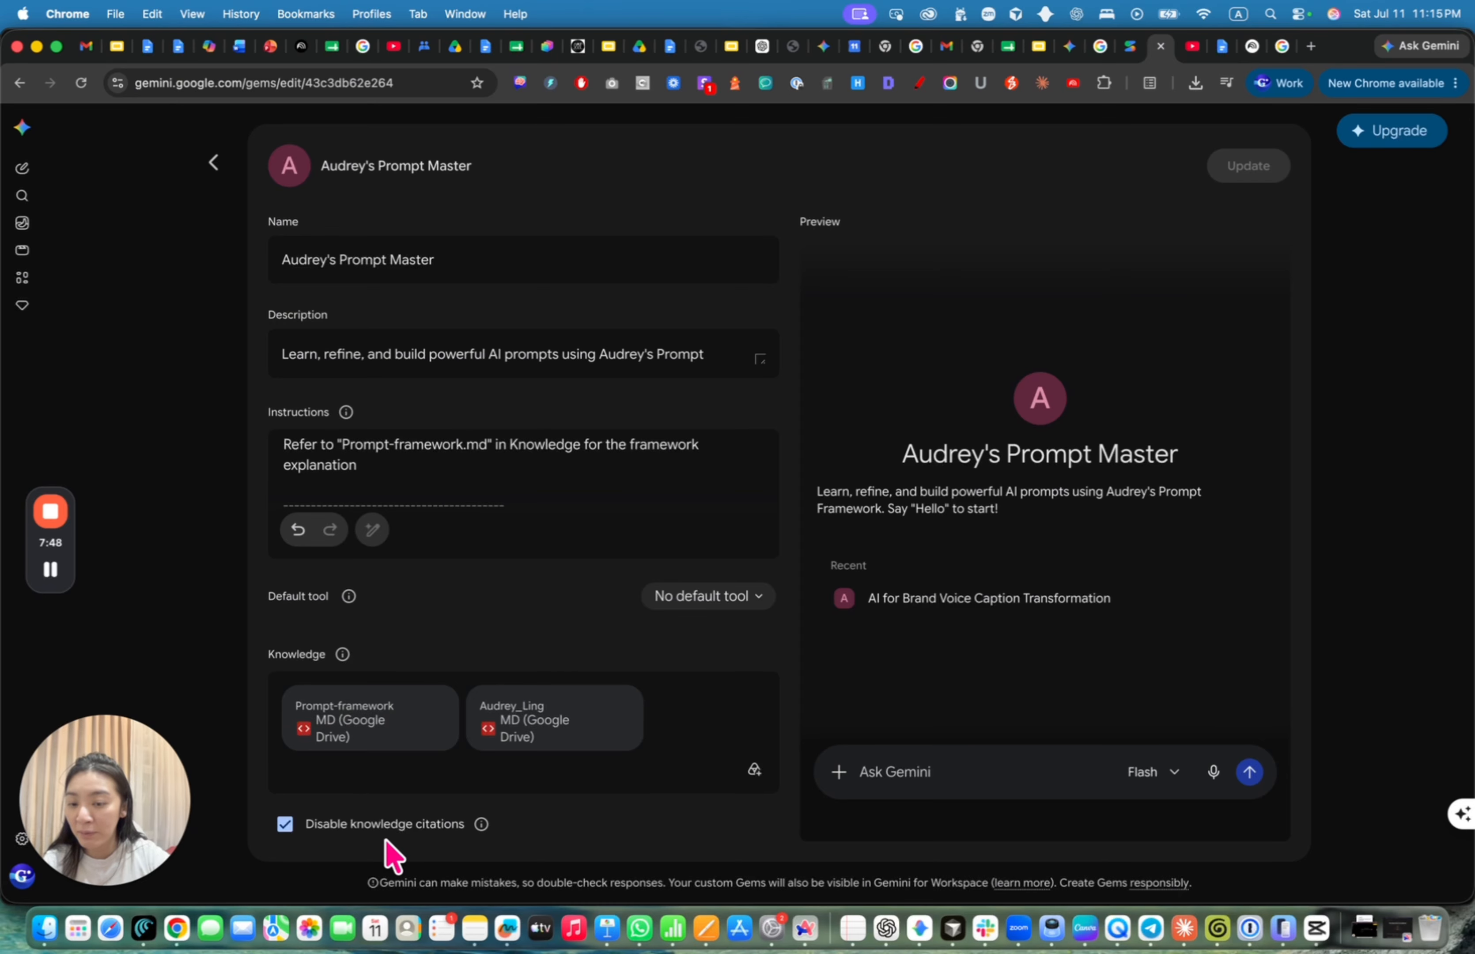
mouse_move(481, 826)
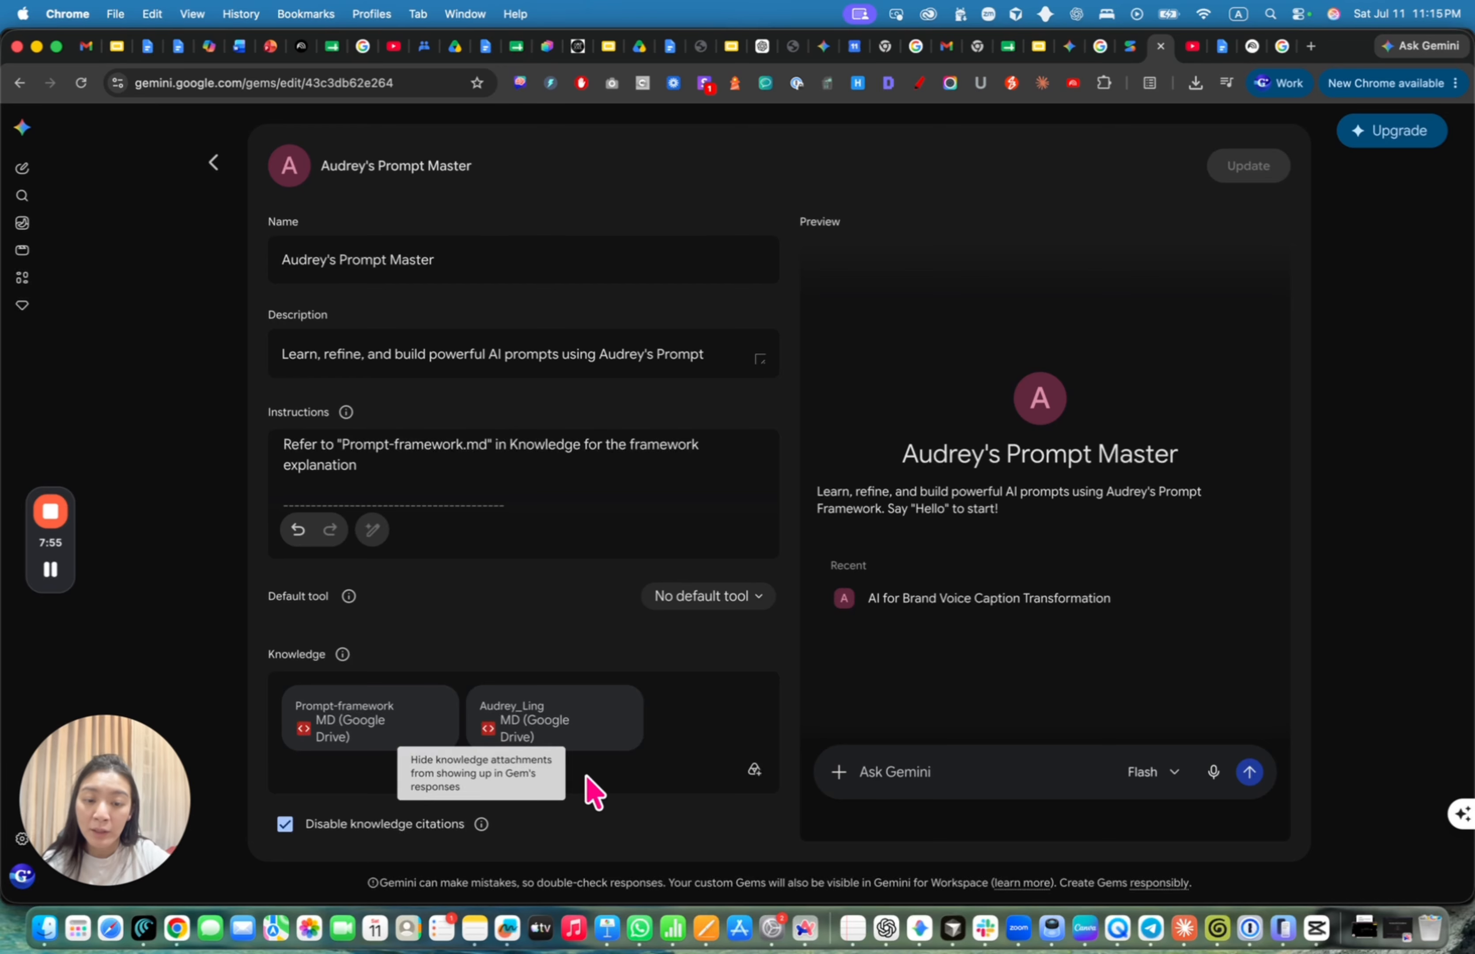
click(755, 769)
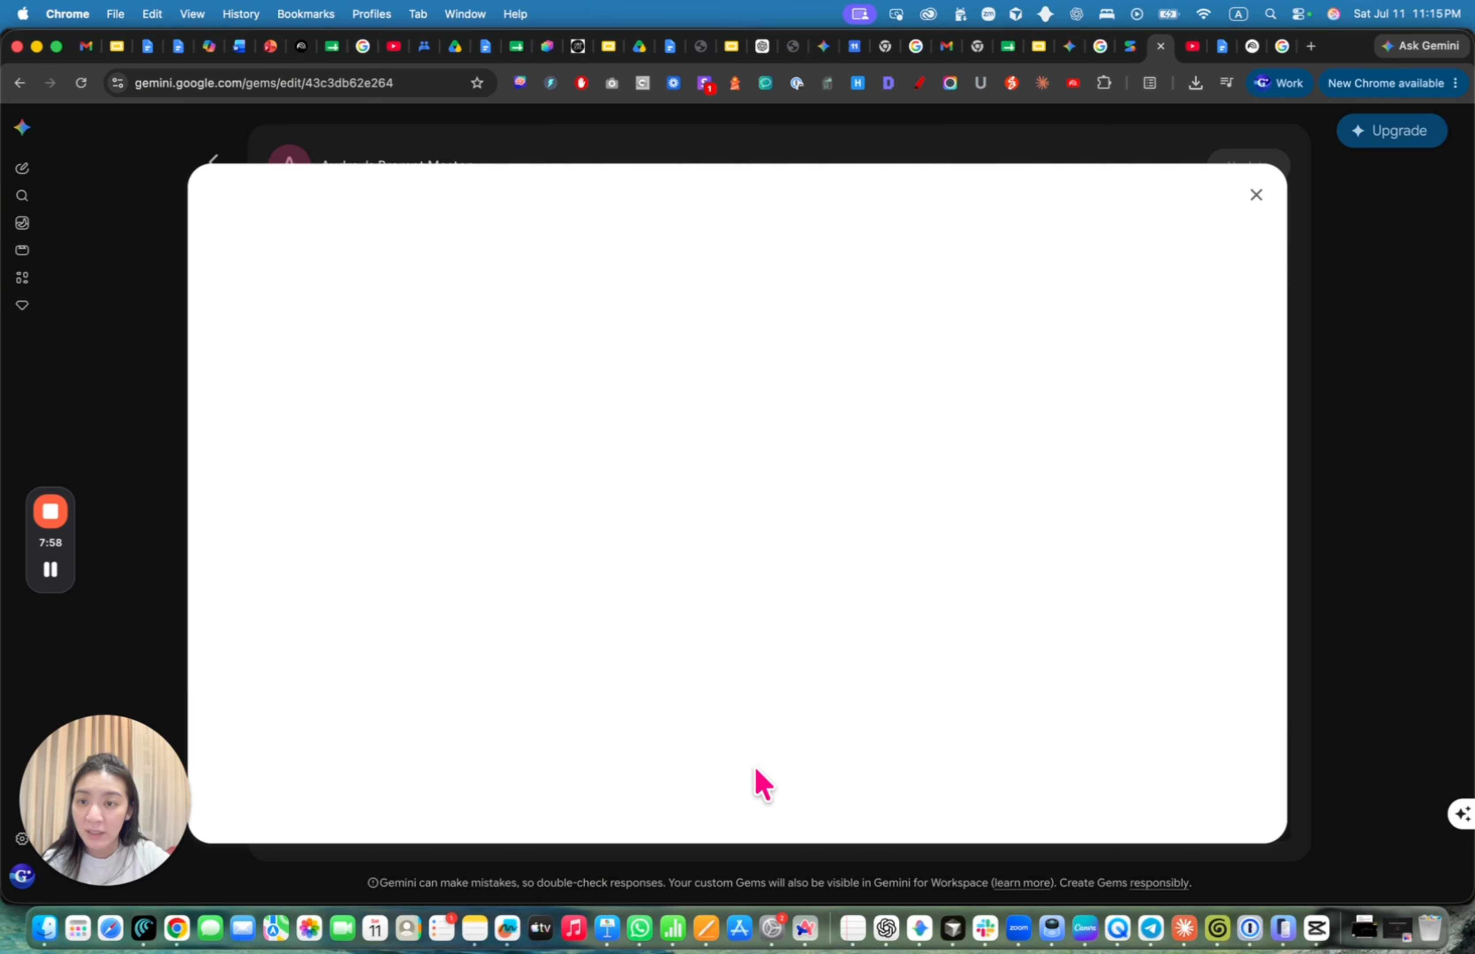
click(1257, 193)
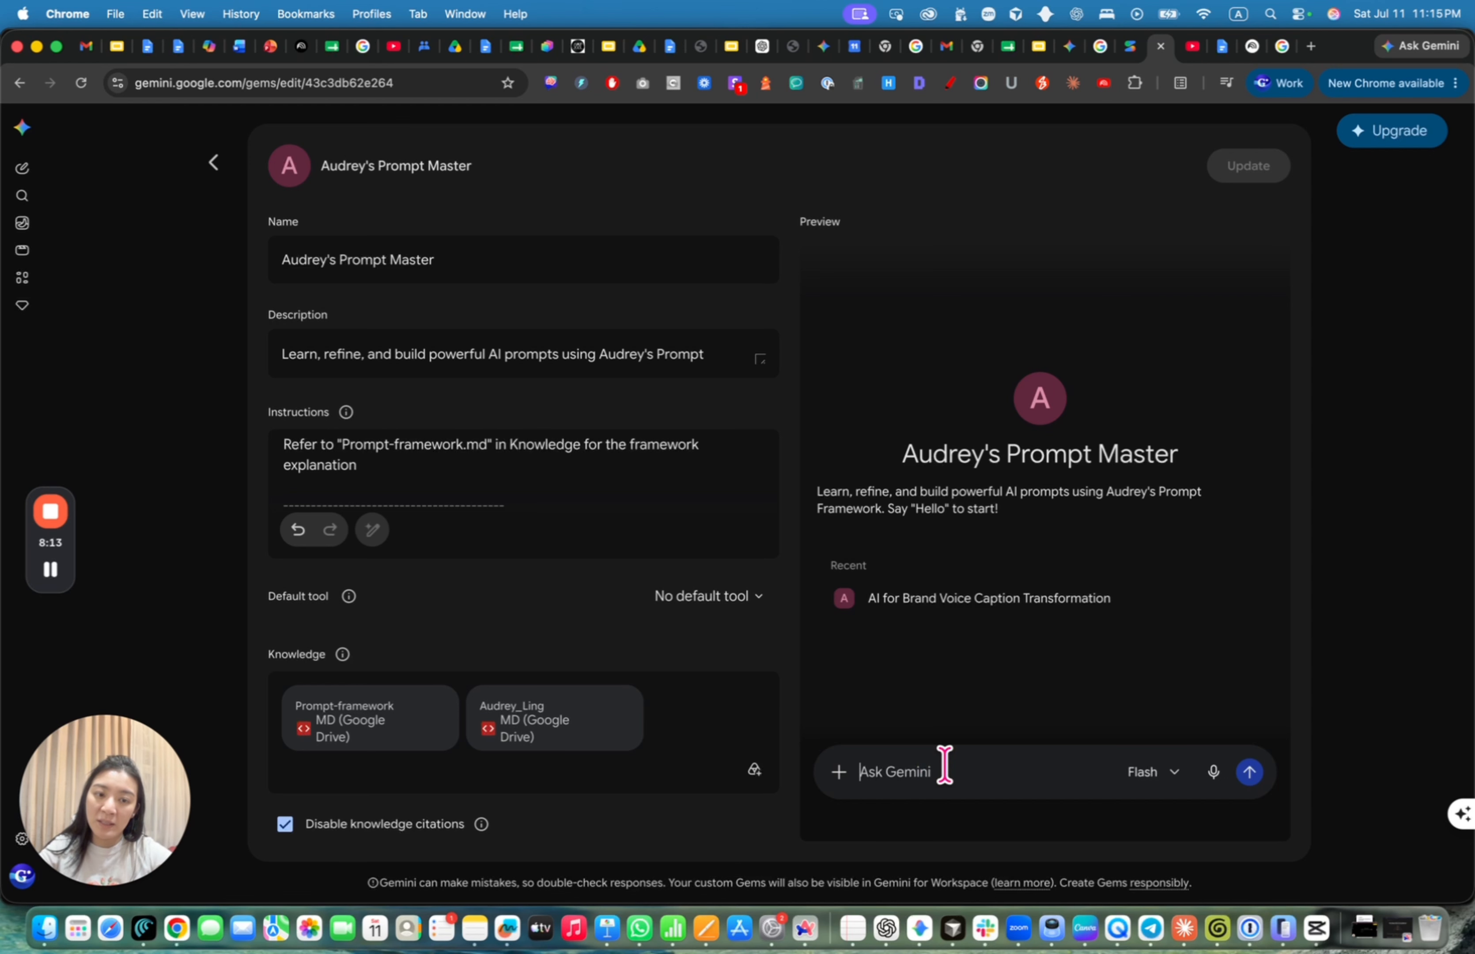
Send 'Hello' to the Gem in the Preview, then go back to the Gem manager
text(Hello)
key(Return)
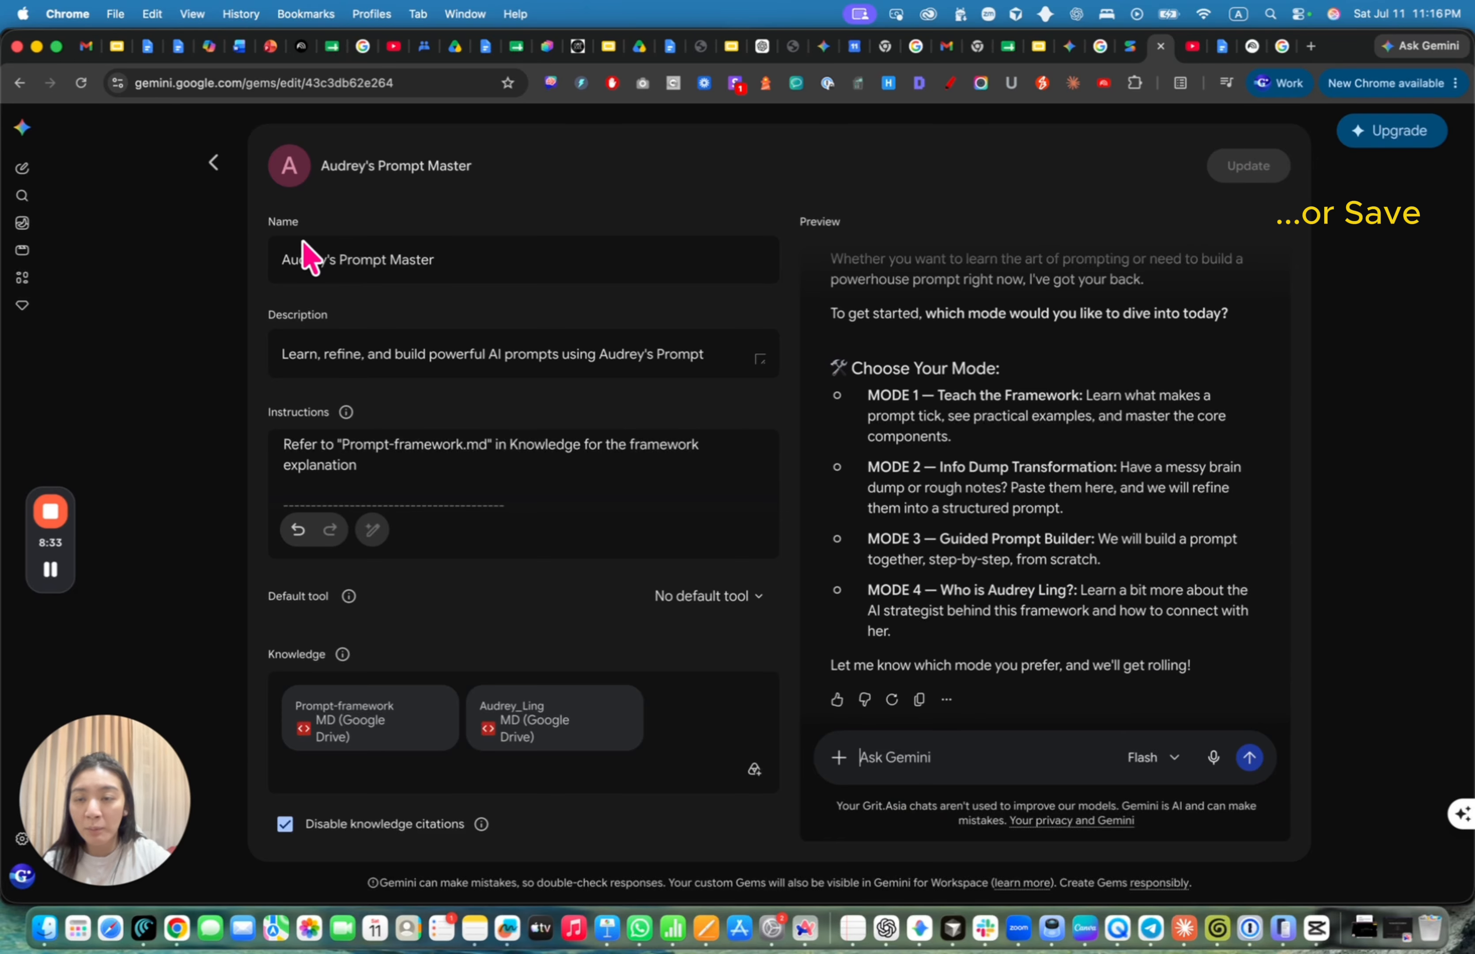
click(213, 163)
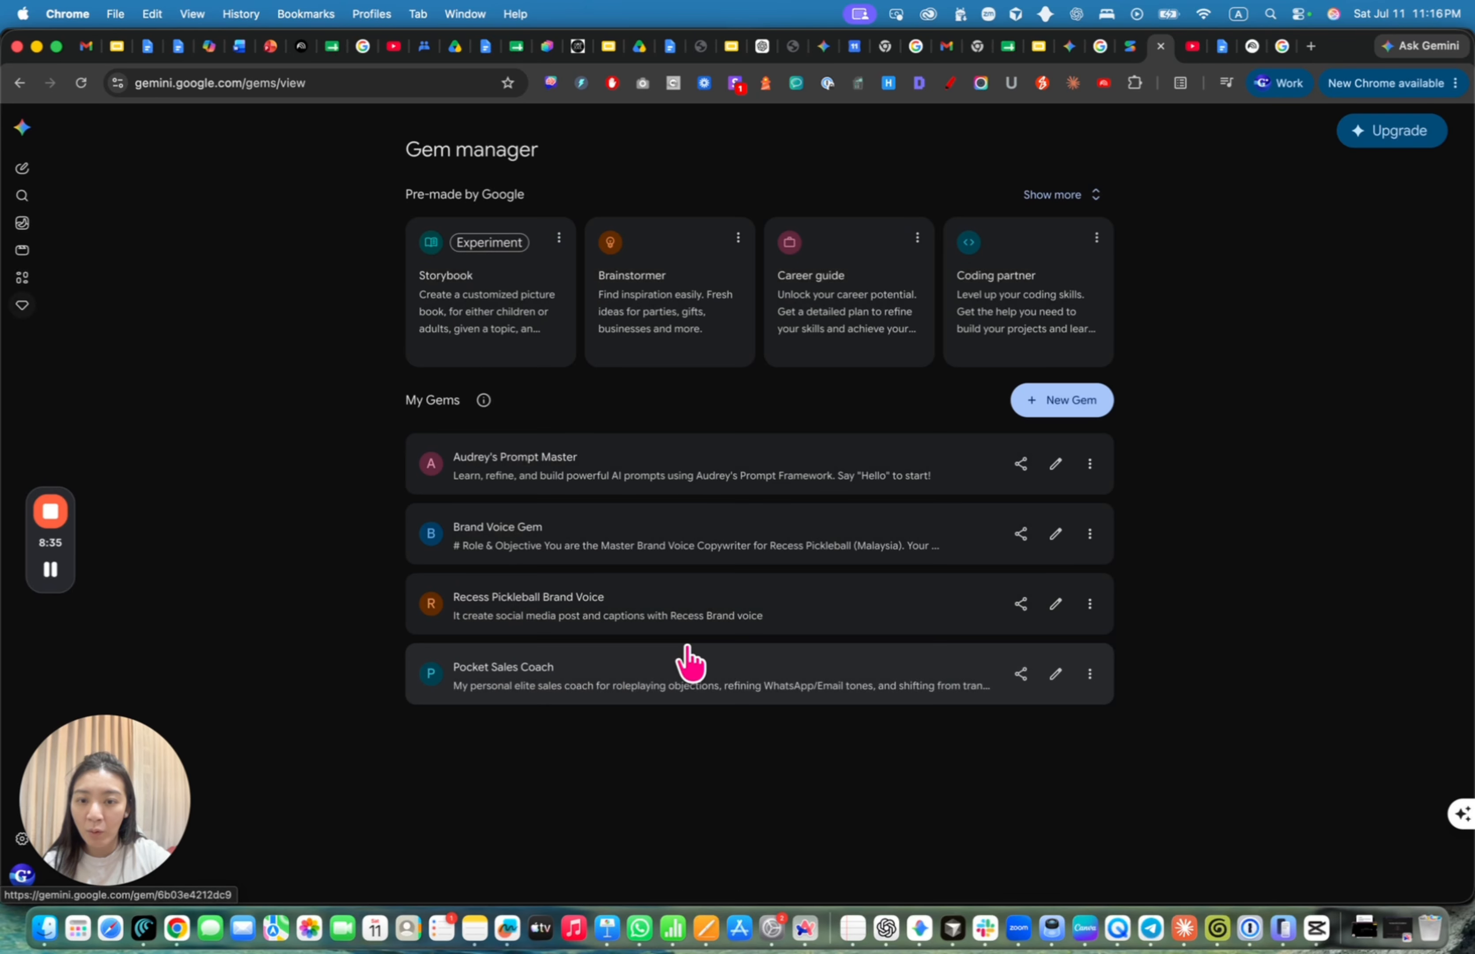
Share Prompt Master as Viewer for anyone with the link, accepting the private Knowledge files warning
click(1021, 464)
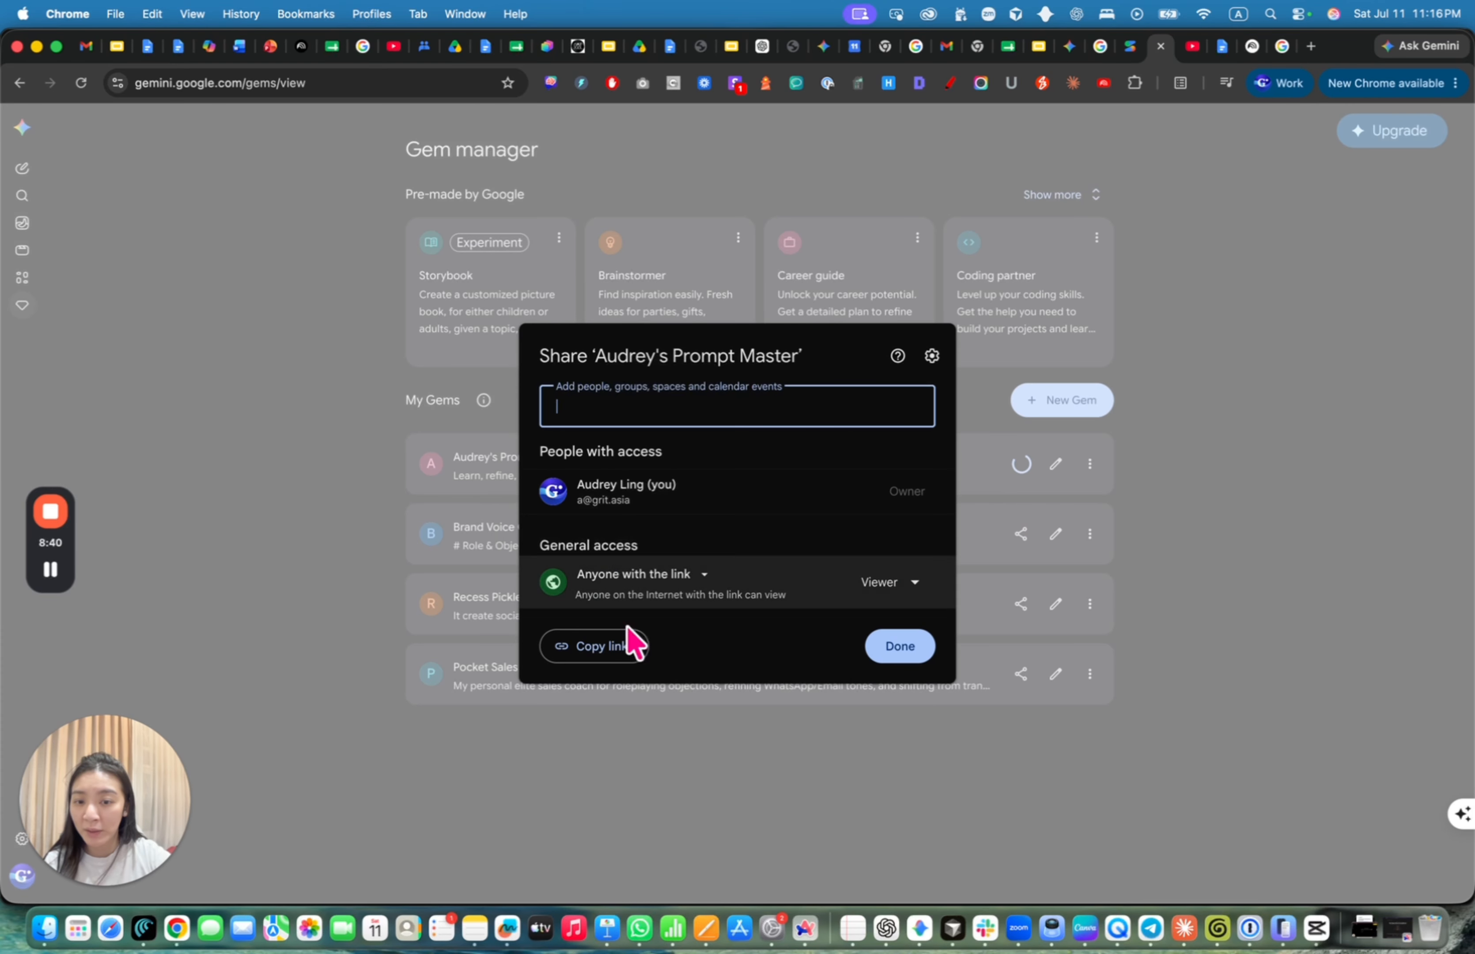
click(899, 646)
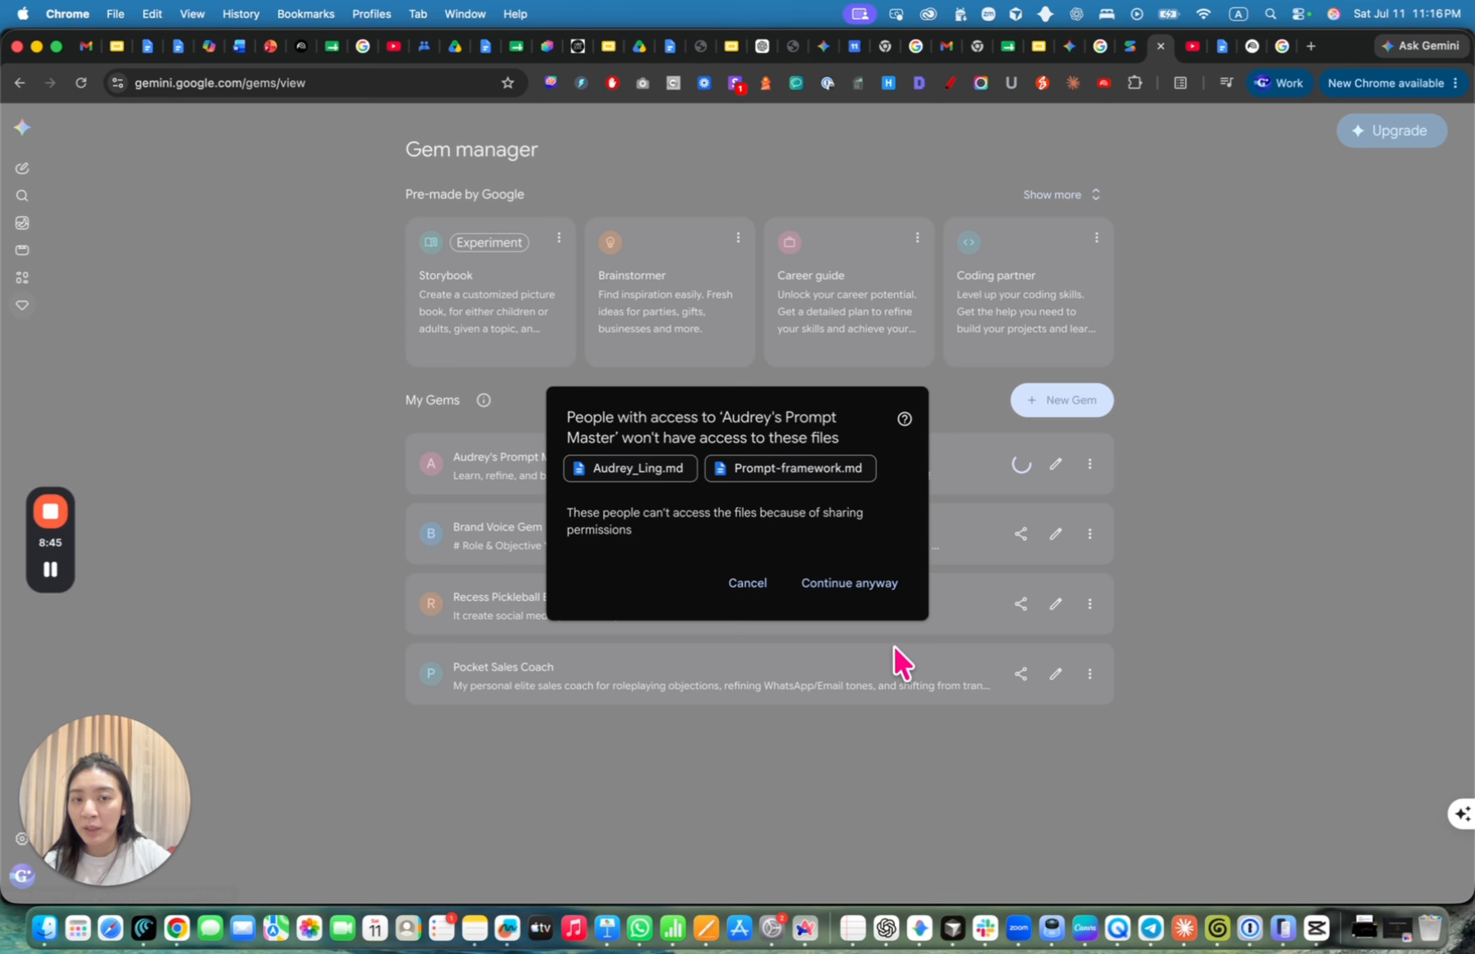
click(842, 588)
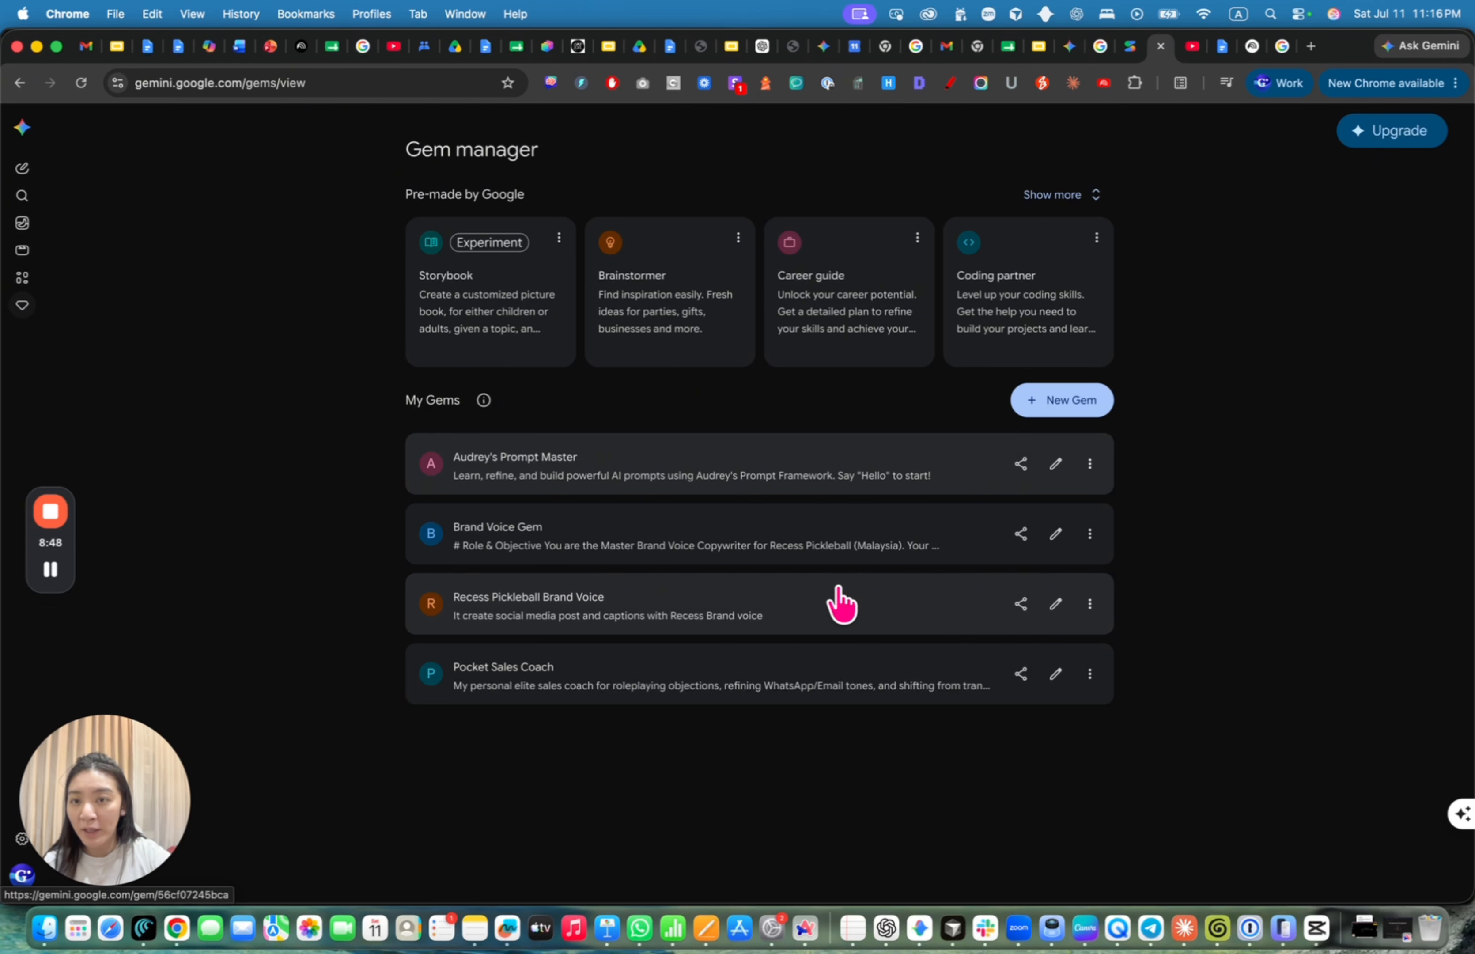